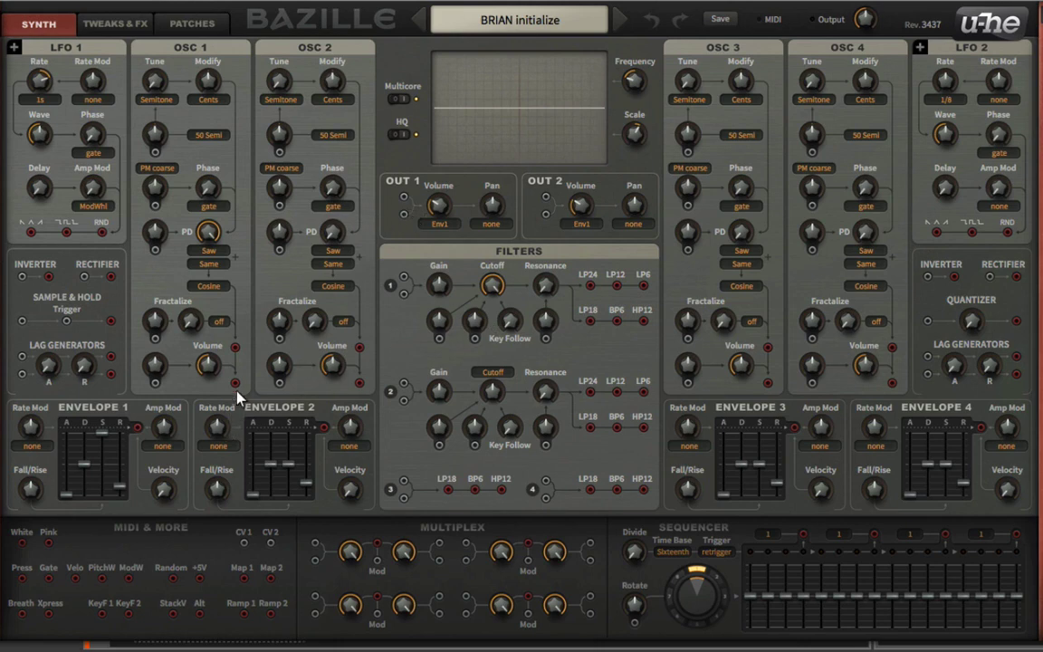
Patch Oscillators 1 and 2 into Out 1, and Oscillator 2 also into Out 2
{"action": "left_click_drag", "start_coordinate": [235, 382], "coordinate": [404, 197]}
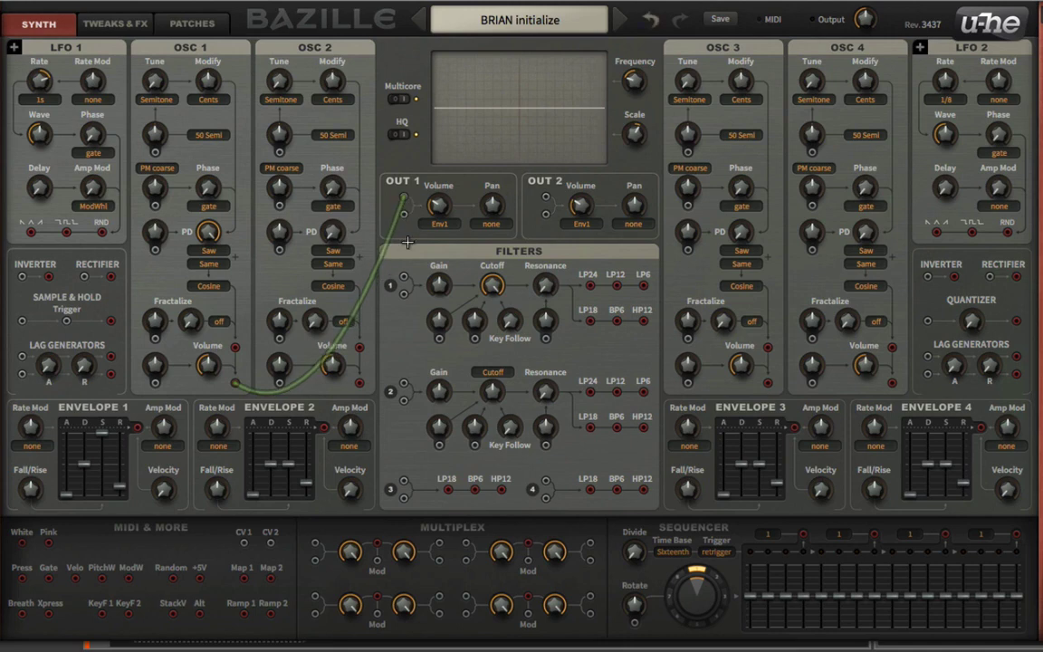
{"action": "left_click_drag", "start_coordinate": [360, 382], "coordinate": [403, 215]}
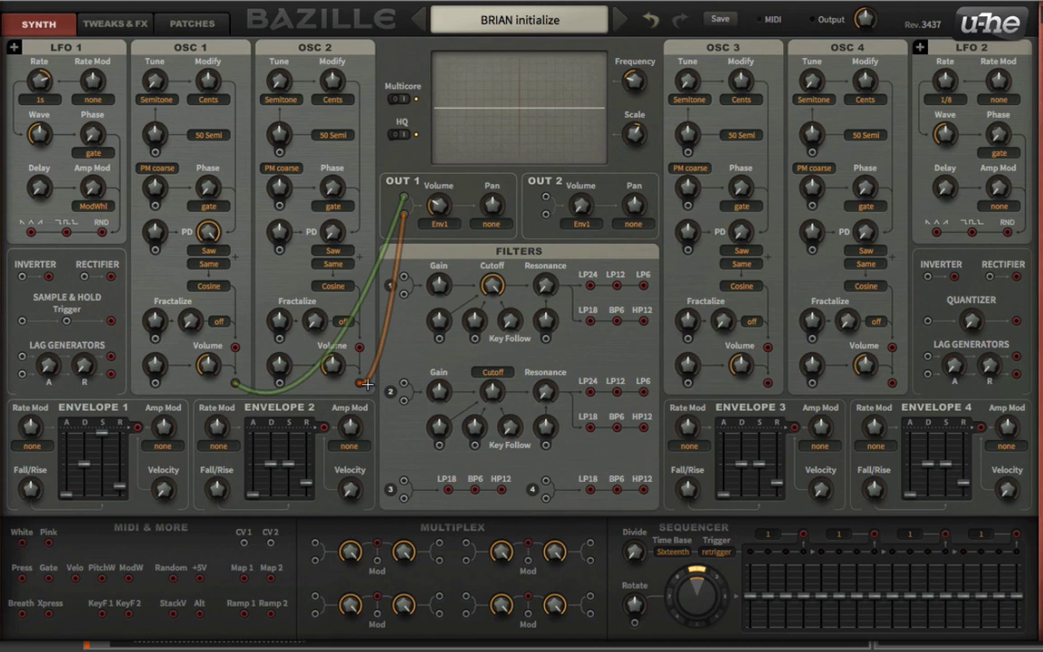
{"action": "left_click_drag", "start_coordinate": [359, 383], "coordinate": [548, 195]}
Route Oscillator 2 through Filter 2's LP12 to Out 2, then remove those connections and the Out 1 cables
{"action": "left_click_drag", "start_coordinate": [359, 384], "coordinate": [404, 387]}
{"action": "left_click_drag", "start_coordinate": [619, 390], "coordinate": [553, 298]}
{"action": "left_click_drag", "start_coordinate": [404, 387], "coordinate": [362, 382]}
{"action": "left_click_drag", "start_coordinate": [403, 213], "coordinate": [364, 176]}
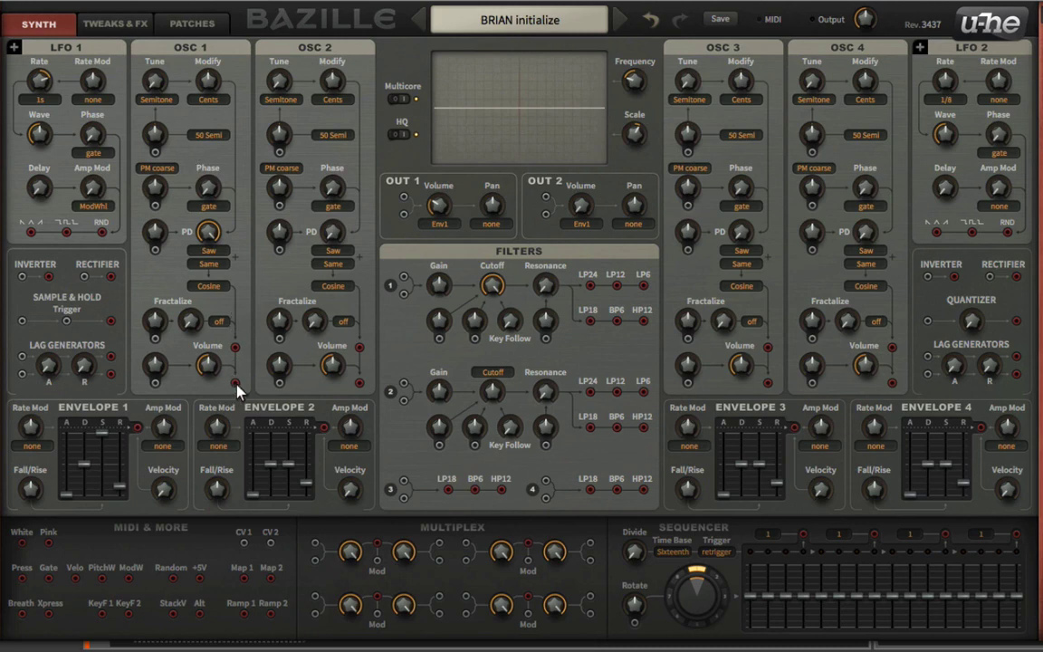
Send Oscillator 1 through a Multiplex input, Multiplex output into Out 1, and raise the first Multiplex gain
{"action": "left_click_drag", "start_coordinate": [236, 383], "coordinate": [403, 197]}
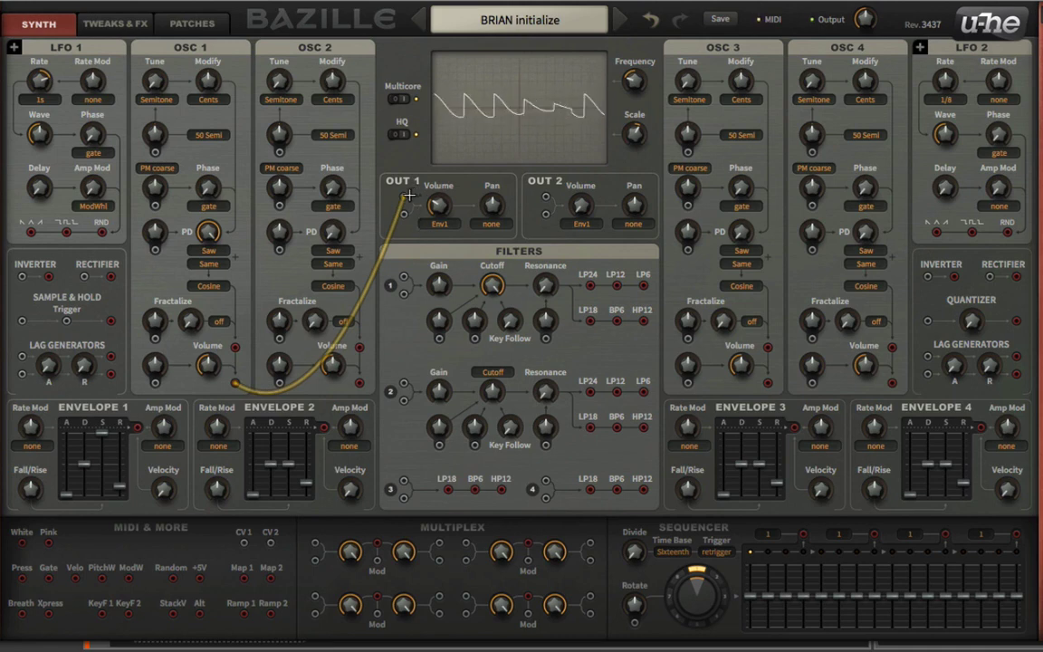
{"action": "left_click_drag", "start_coordinate": [404, 196], "coordinate": [315, 544]}
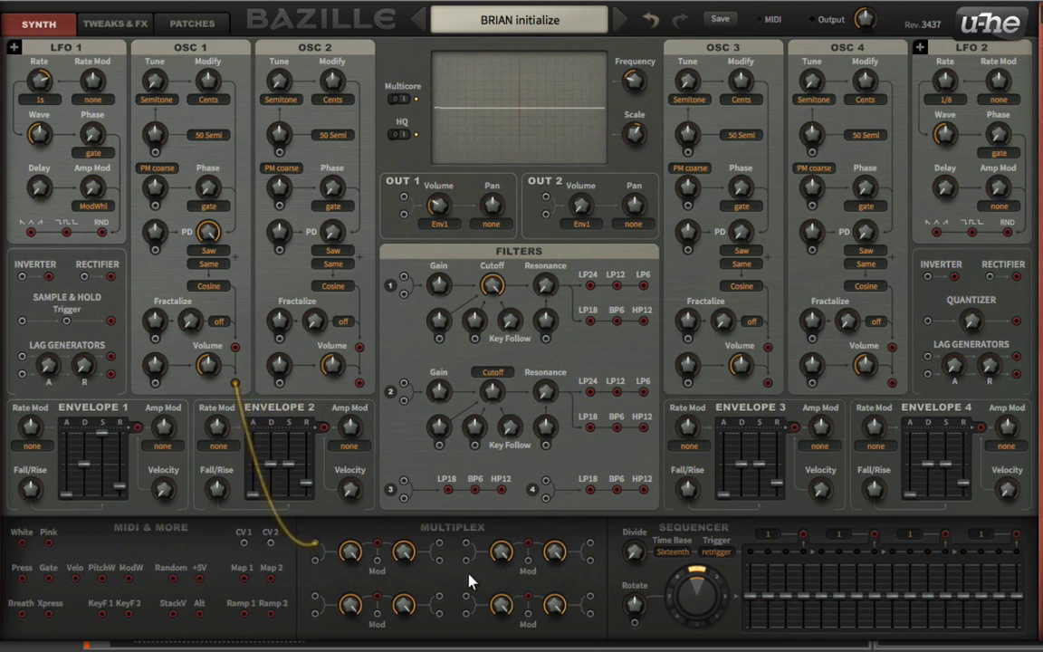
{"action": "left_click_drag", "start_coordinate": [376, 546], "coordinate": [406, 218]}
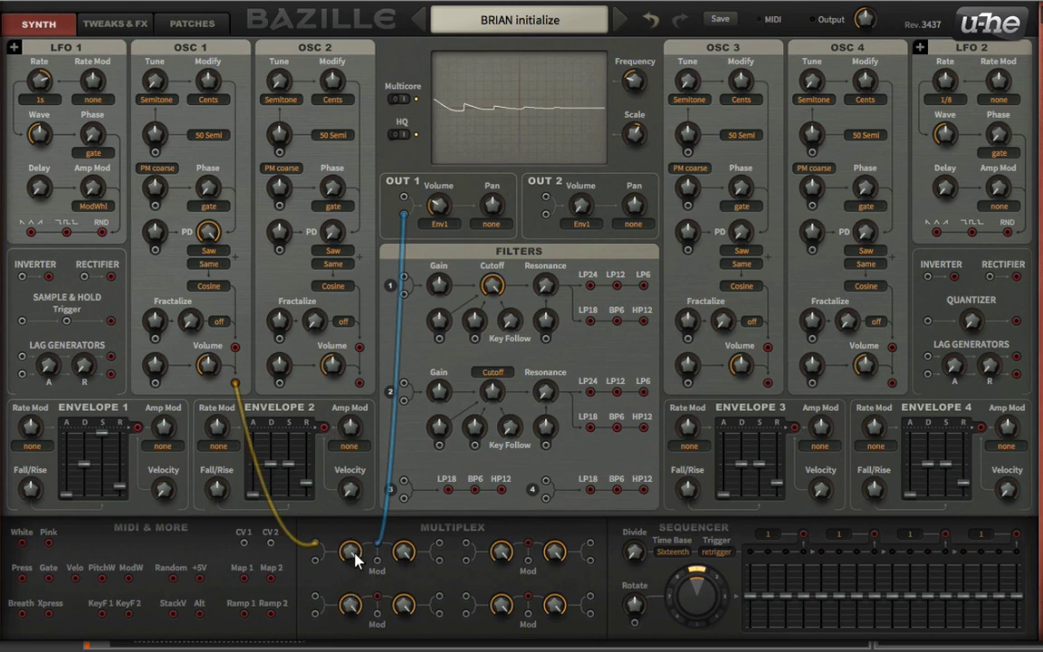
{"action": "left_click_drag", "start_coordinate": [349, 568], "coordinate": [340, 472]}
Patch Oscillator 2 into the Multiplex, tune it up, add phase distortion, and adjust the first gain
{"action": "left_click_drag", "start_coordinate": [362, 382], "coordinate": [315, 559]}
{"action": "left_click_drag", "start_coordinate": [265, 75], "coordinate": [288, 22]}
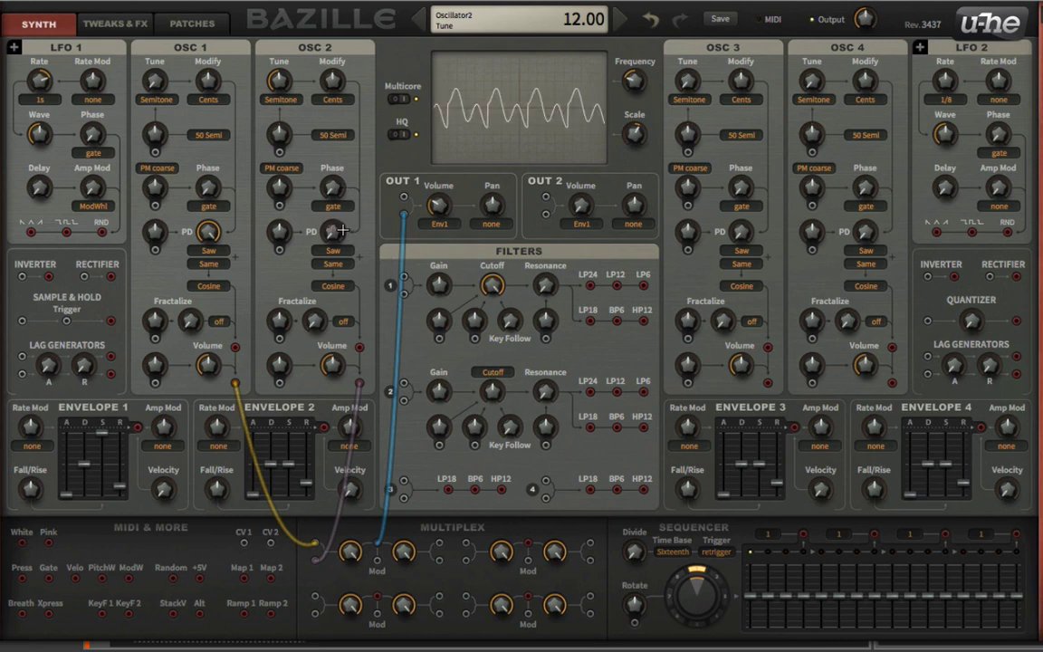
{"action": "left_click_drag", "start_coordinate": [346, 233], "coordinate": [346, 44]}
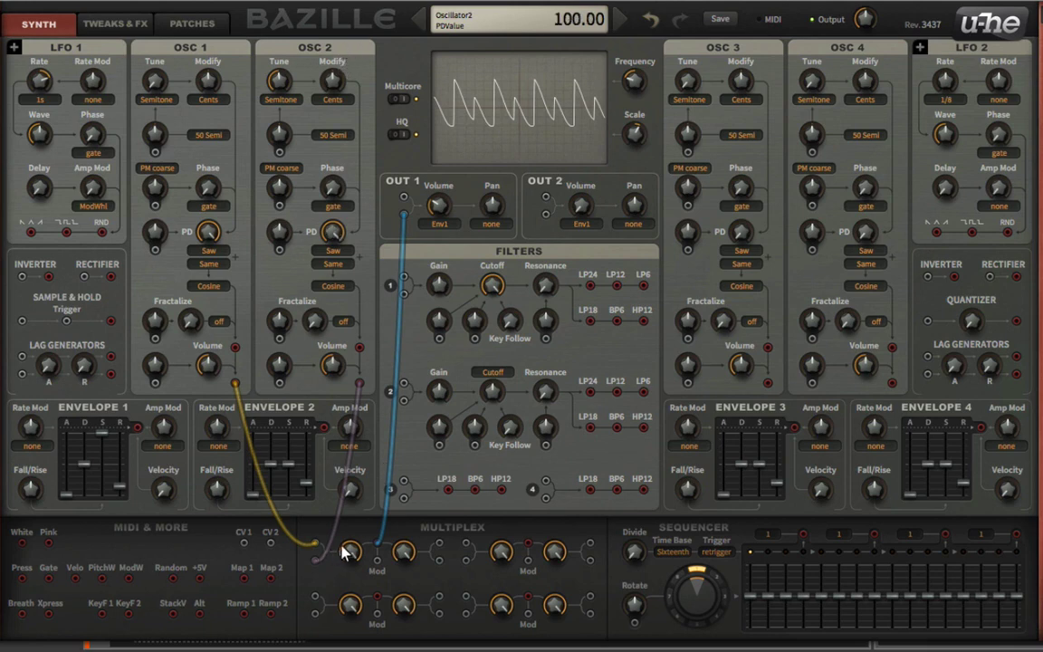
{"action": "left_click_drag", "start_coordinate": [346, 553], "coordinate": [333, 628]}
Move Oscillator 2 to another Multiplex input, lower the gain, and tune it to 24.00 with fine tune 5.09
{"action": "left_click_drag", "start_coordinate": [326, 544], "coordinate": [441, 548]}
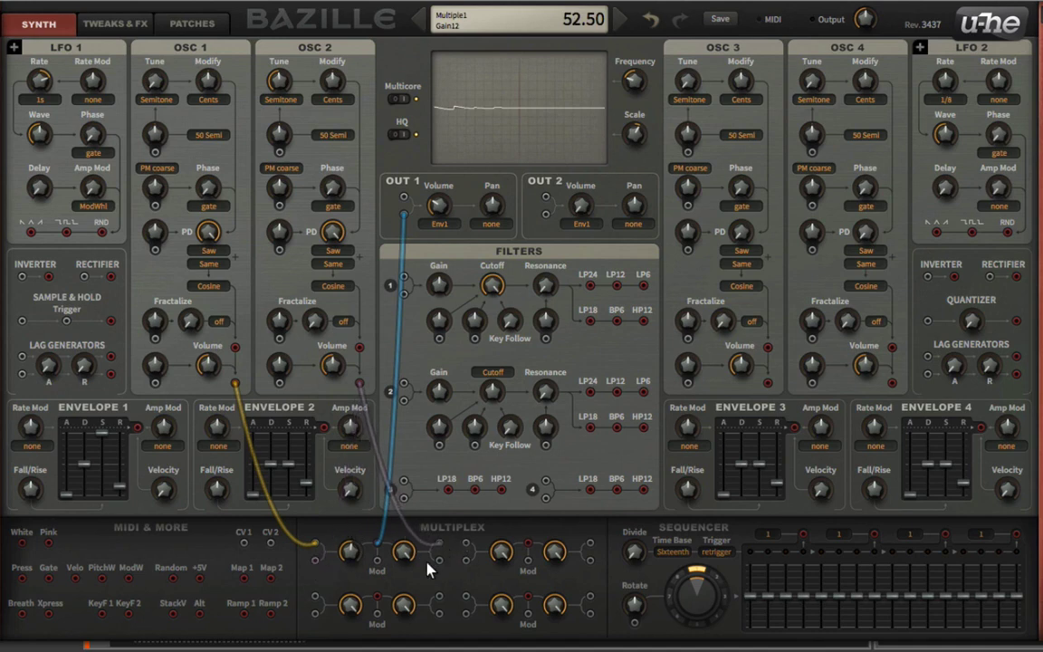
{"action": "left_click_drag", "start_coordinate": [349, 548], "coordinate": [397, 443]}
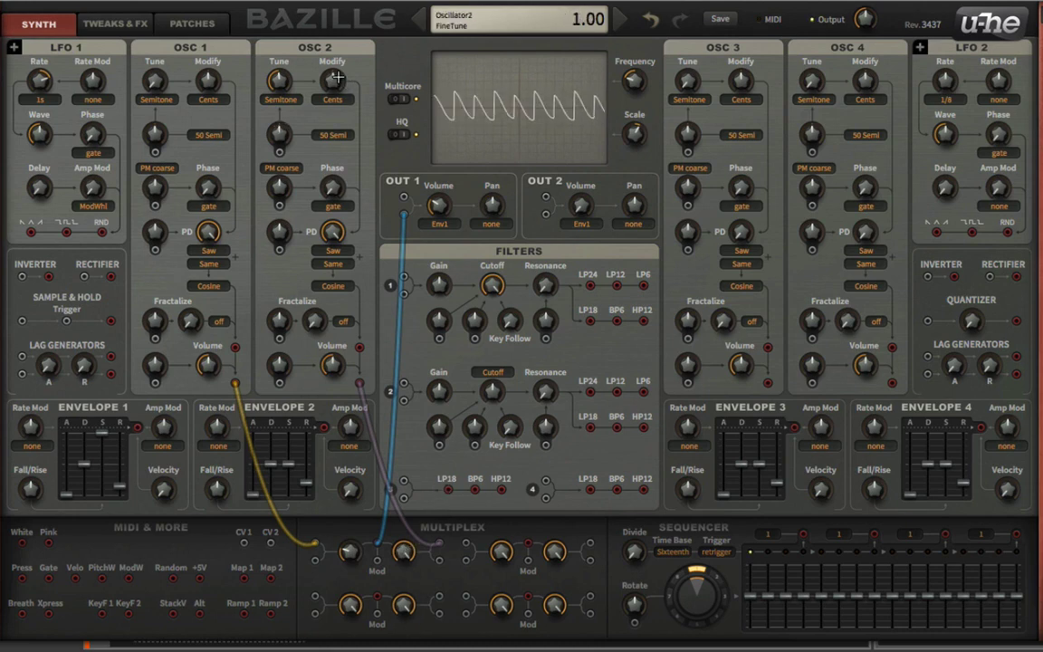
{"action": "left_click_drag", "start_coordinate": [338, 67], "coordinate": [339, 70]}
{"action": "left_click_drag", "start_coordinate": [263, 72], "coordinate": [308, 65]}
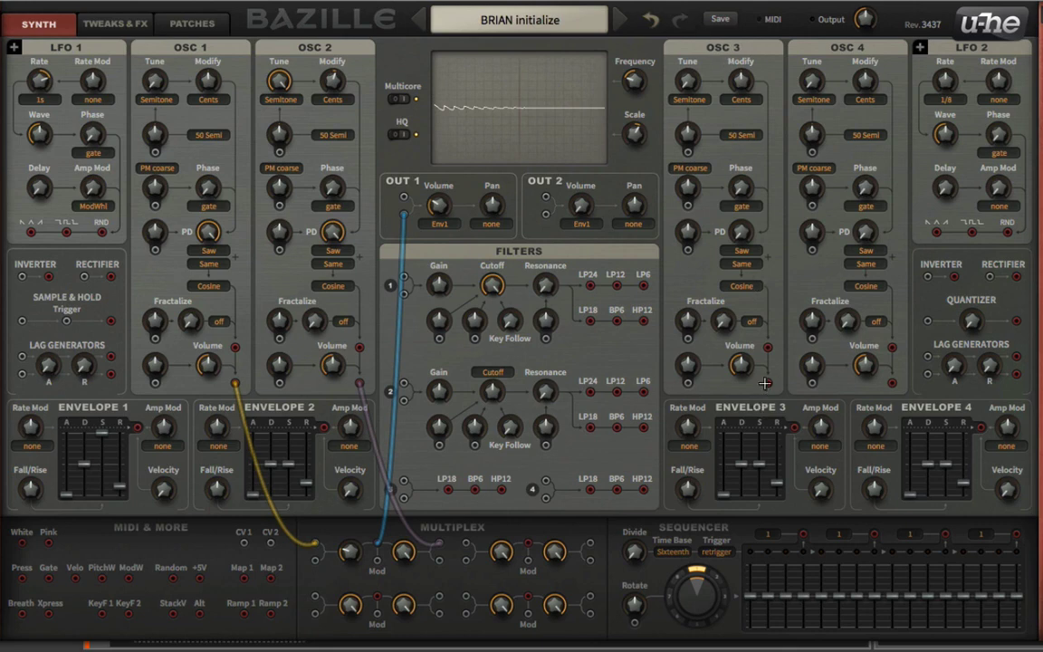
Patch Oscillators 3 and 4 into the Multiplex and raise Oscillator 4's tune and phase distortion
{"action": "left_click_drag", "start_coordinate": [768, 382], "coordinate": [315, 563]}
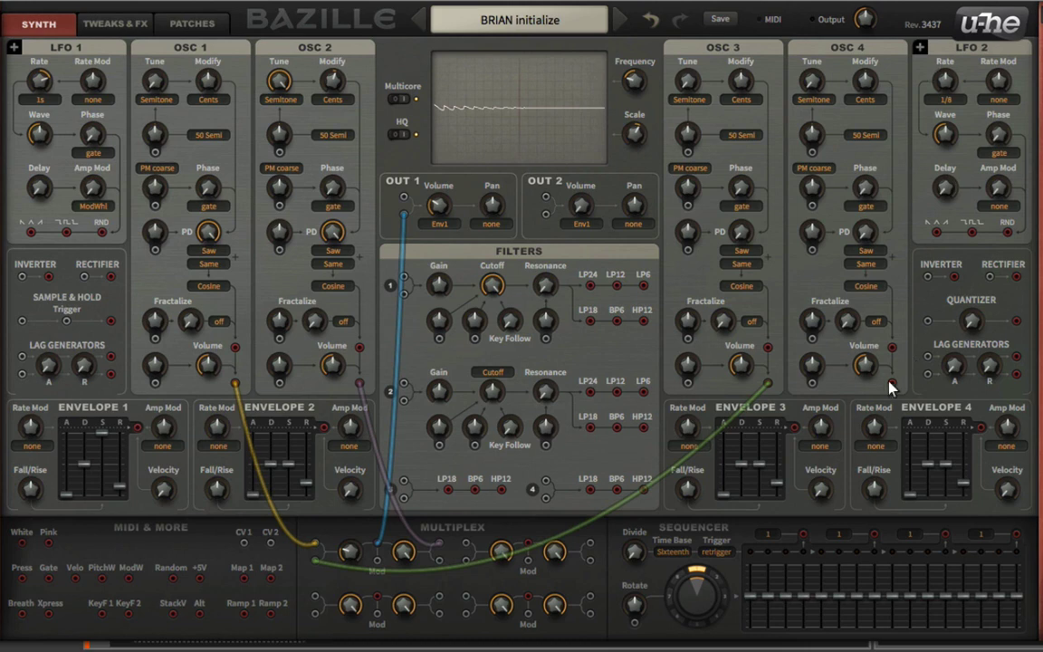
{"action": "left_click_drag", "start_coordinate": [891, 383], "coordinate": [442, 561]}
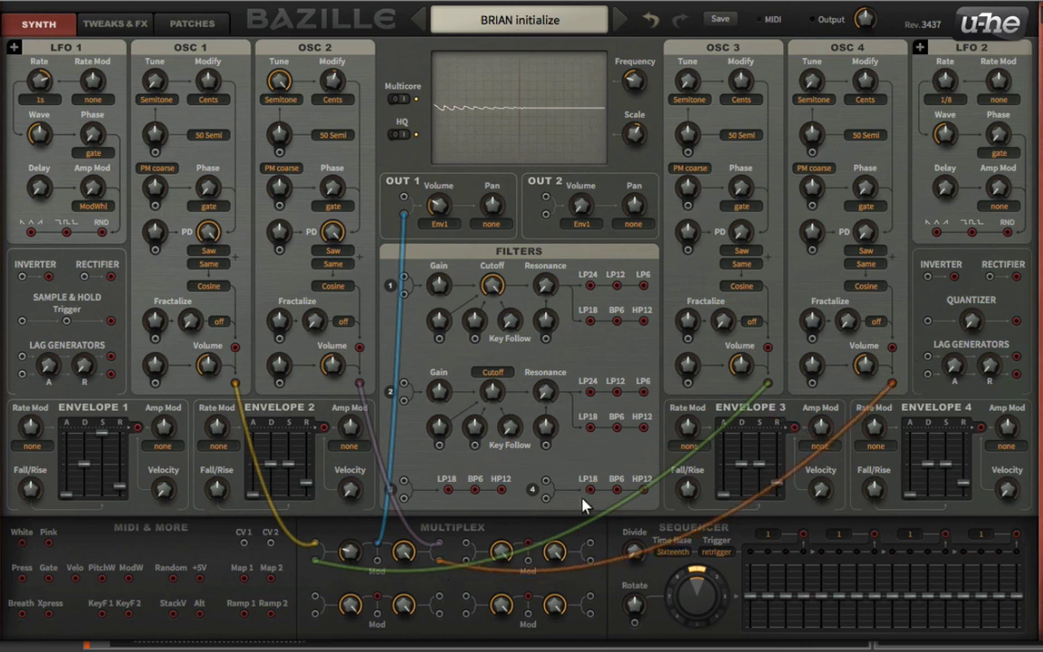
{"action": "left_click_drag", "start_coordinate": [816, 61], "coordinate": [817, 21]}
{"action": "left_click_drag", "start_coordinate": [867, 232], "coordinate": [879, 154]}
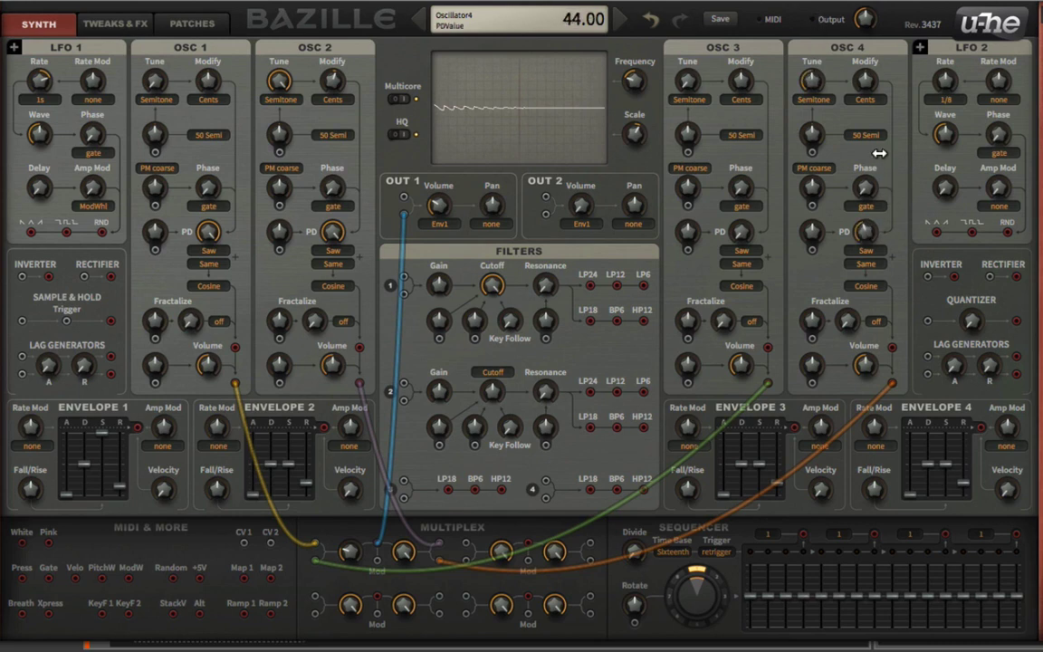
Give Oscillator 4 Saw fractalization with more amount, fine-tune it to -0.78, and tune Oscillator 3 to 7.00
{"action": "left_click", "coordinate": [875, 322]}
{"action": "left_click", "coordinate": [902, 347]}
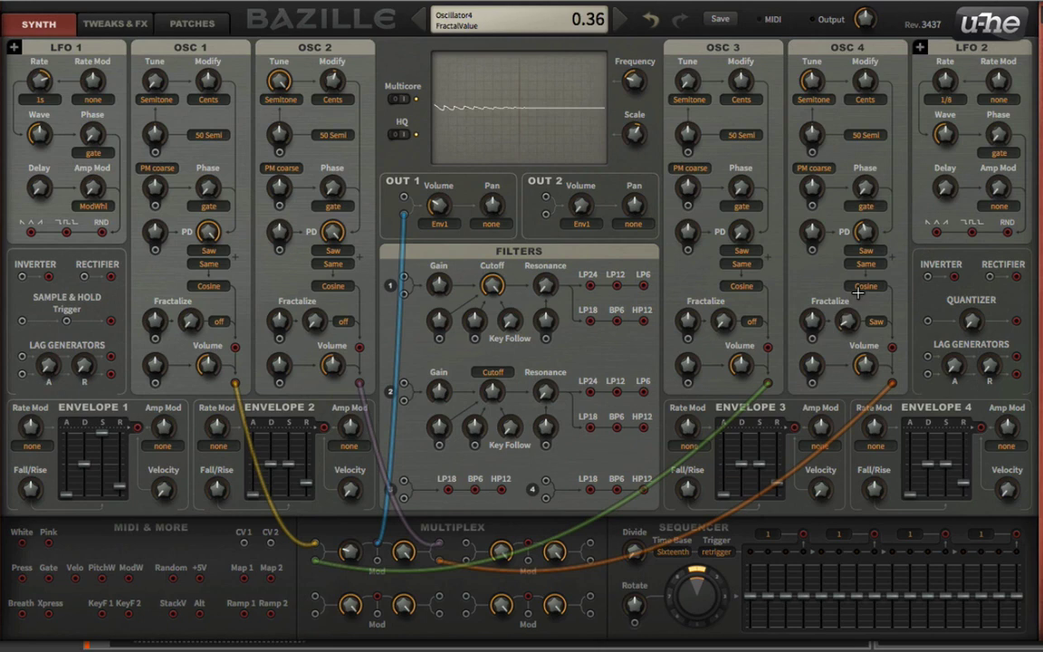
{"action": "left_click_drag", "start_coordinate": [857, 291], "coordinate": [869, 175]}
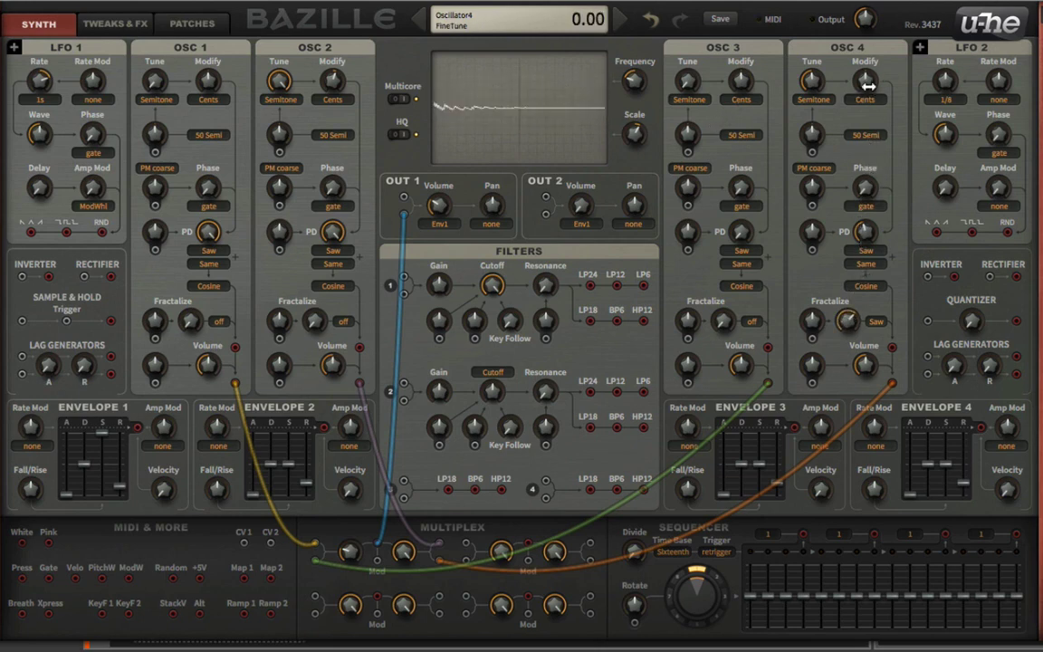
{"action": "left_click_drag", "start_coordinate": [867, 85], "coordinate": [810, 106]}
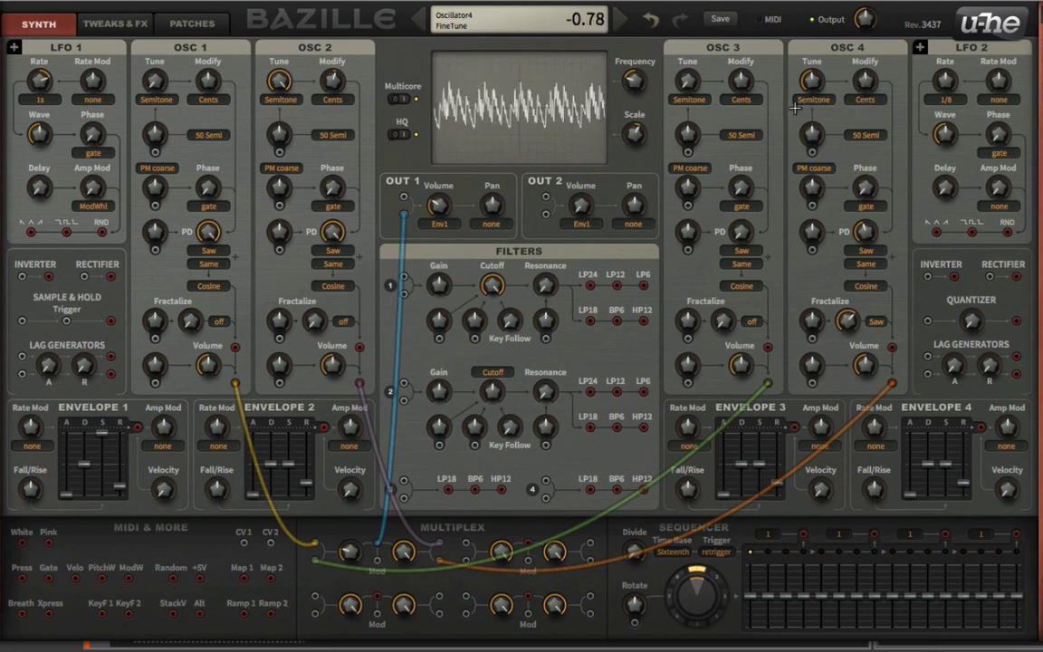
{"action": "mouse_move", "coordinate": [688, 80]}
{"action": "left_mouse_down"}
{"action": "mouse_move", "coordinate": [684, 27]}
{"action": "mouse_move", "coordinate": [678, 63]}
{"action": "left_mouse_up"}
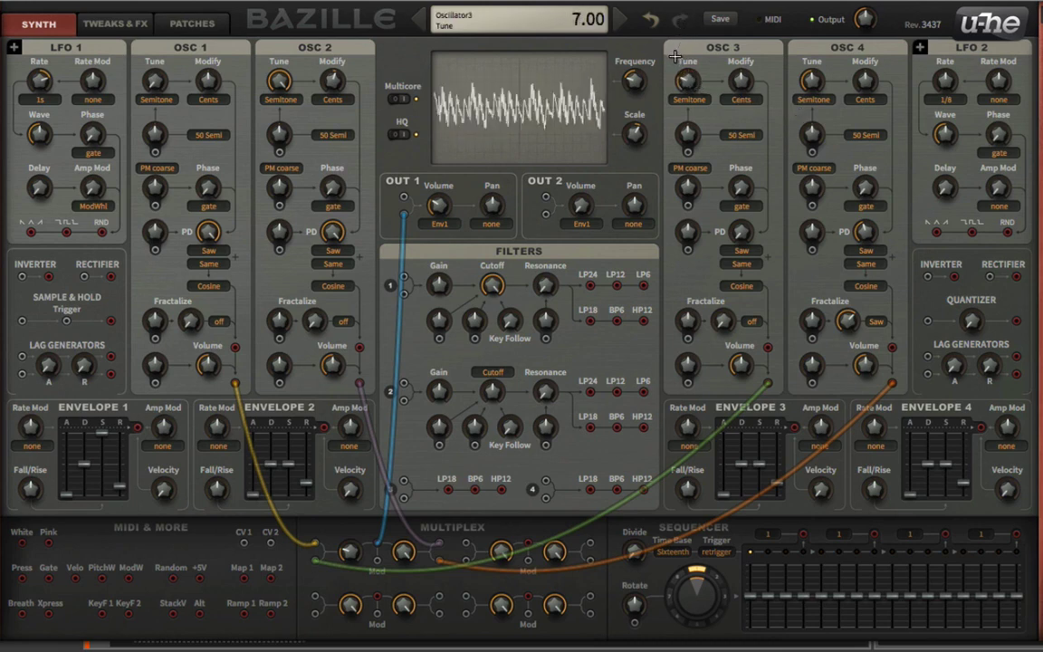
Set Oscillator 3's waveform to 2Pulse and raise its phase distortion and volume
{"action": "left_click", "coordinate": [752, 263]}
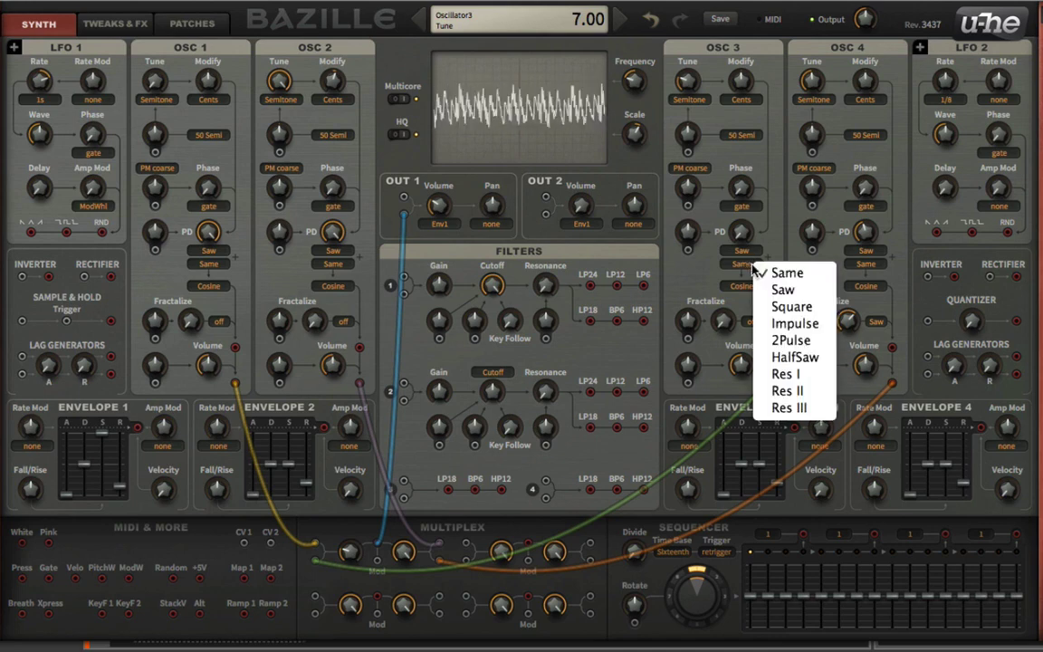
{"action": "left_click", "coordinate": [808, 340]}
{"action": "left_click_drag", "start_coordinate": [742, 240], "coordinate": [742, 227]}
{"action": "left_click_drag", "start_coordinate": [741, 362], "coordinate": [735, 267]}
Set Oscillator 3's Fractalize mode to Max, rebalance the Multiplex gain, and tune Oscillator 3 higher
{"action": "left_click", "coordinate": [752, 324]}
{"action": "left_click", "coordinate": [794, 381]}
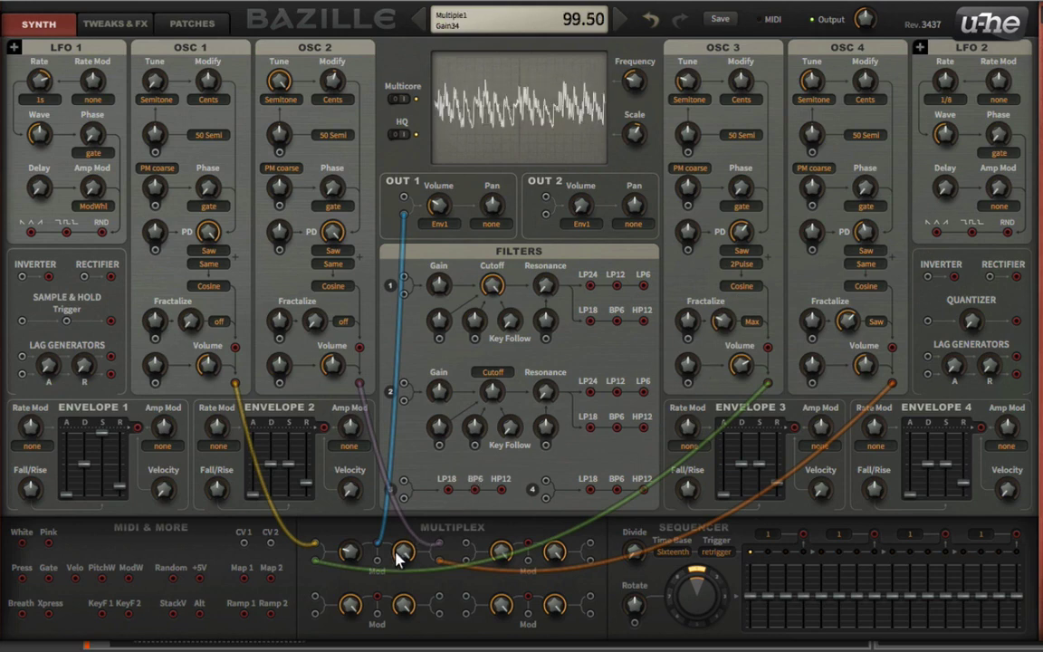
{"action": "left_click_drag", "start_coordinate": [399, 557], "coordinate": [401, 452]}
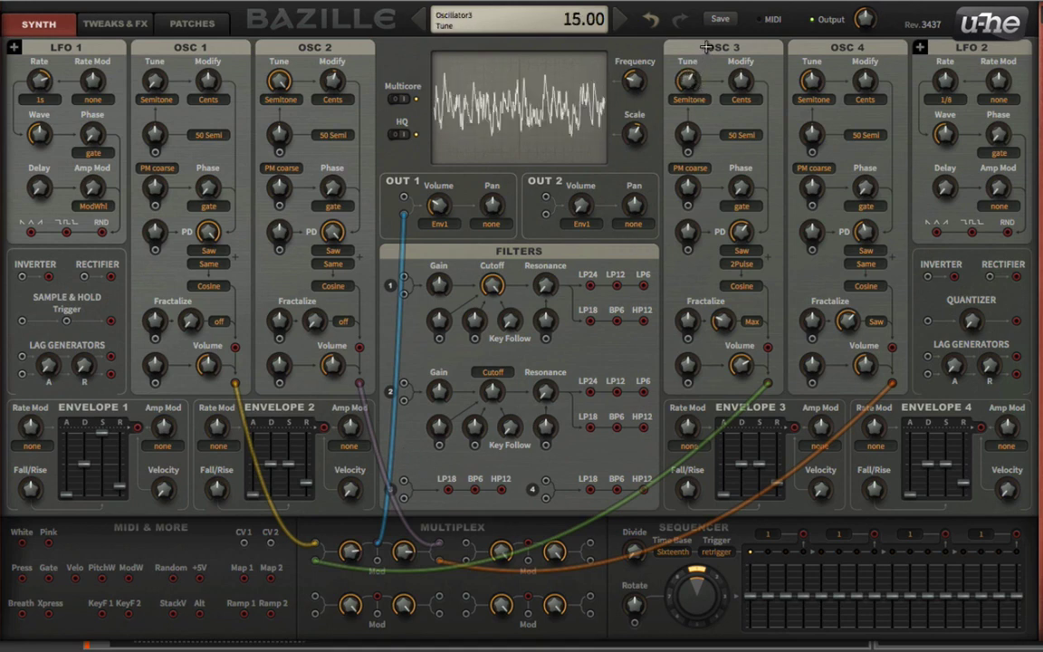
{"action": "left_click_drag", "start_coordinate": [706, 46], "coordinate": [642, 27]}
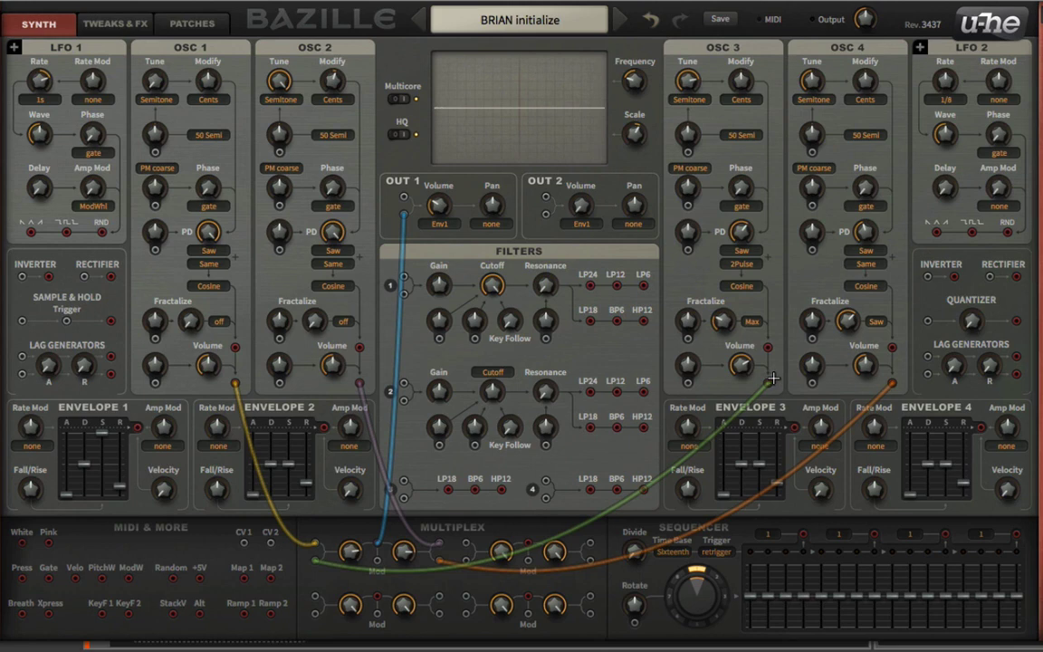
Cable Oscillator 3 to Out 2, pan Out 2 hard left at low volume, then unplug that cable
{"action": "left_click_drag", "start_coordinate": [763, 379], "coordinate": [544, 195]}
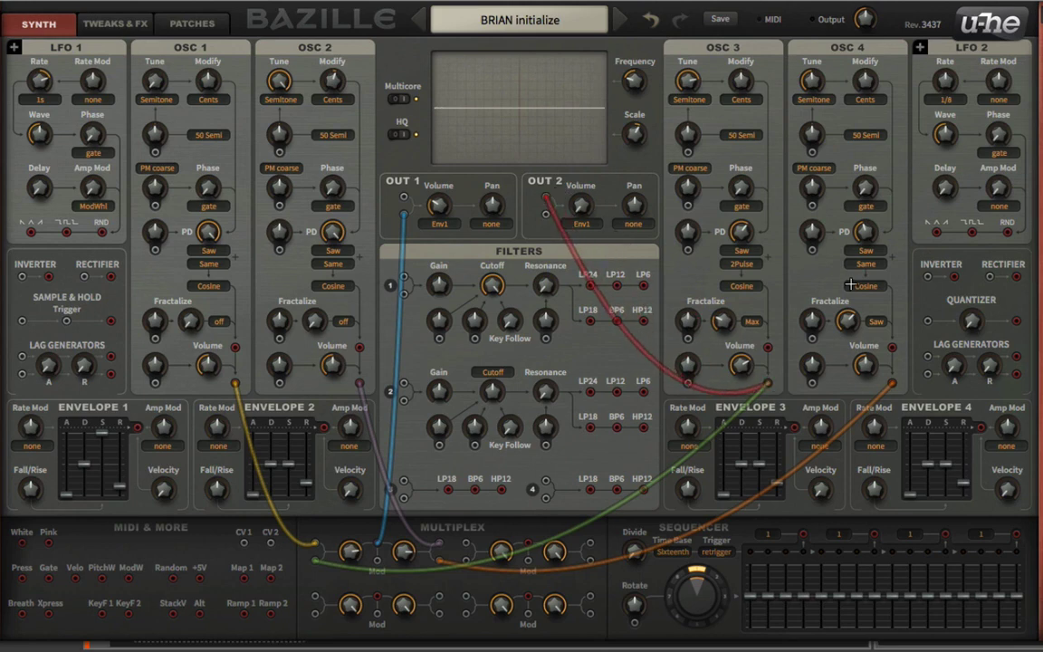
{"action": "left_click_drag", "start_coordinate": [634, 204], "coordinate": [630, 234]}
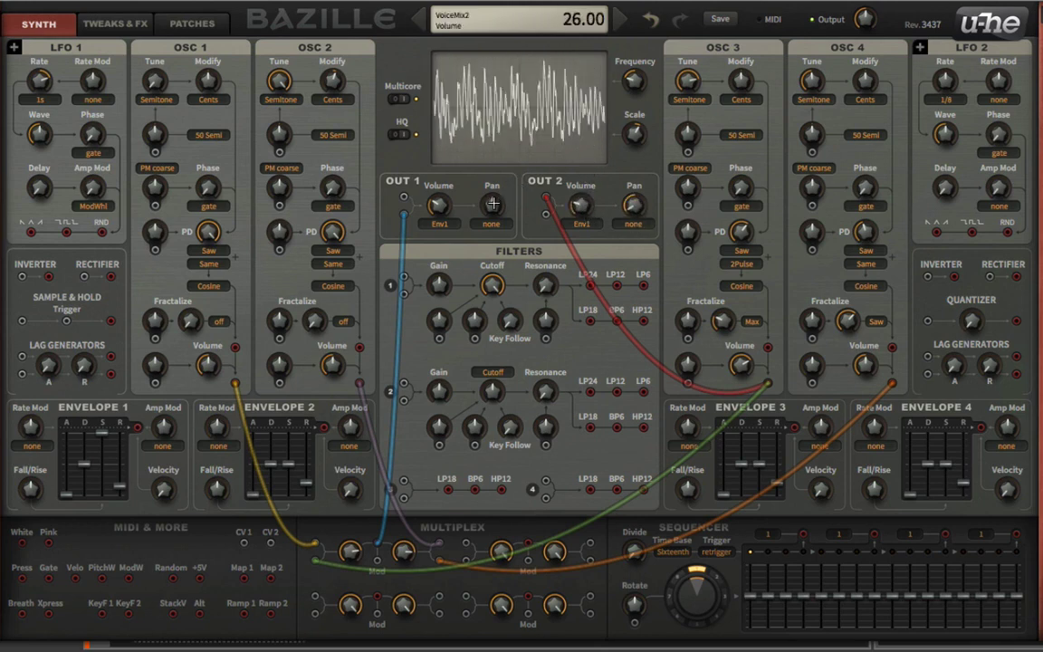
{"action": "mouse_move", "coordinate": [577, 209]}
{"action": "left_mouse_down"}
{"action": "mouse_move", "coordinate": [577, 177]}
{"action": "mouse_move", "coordinate": [578, 220]}
{"action": "left_mouse_up"}
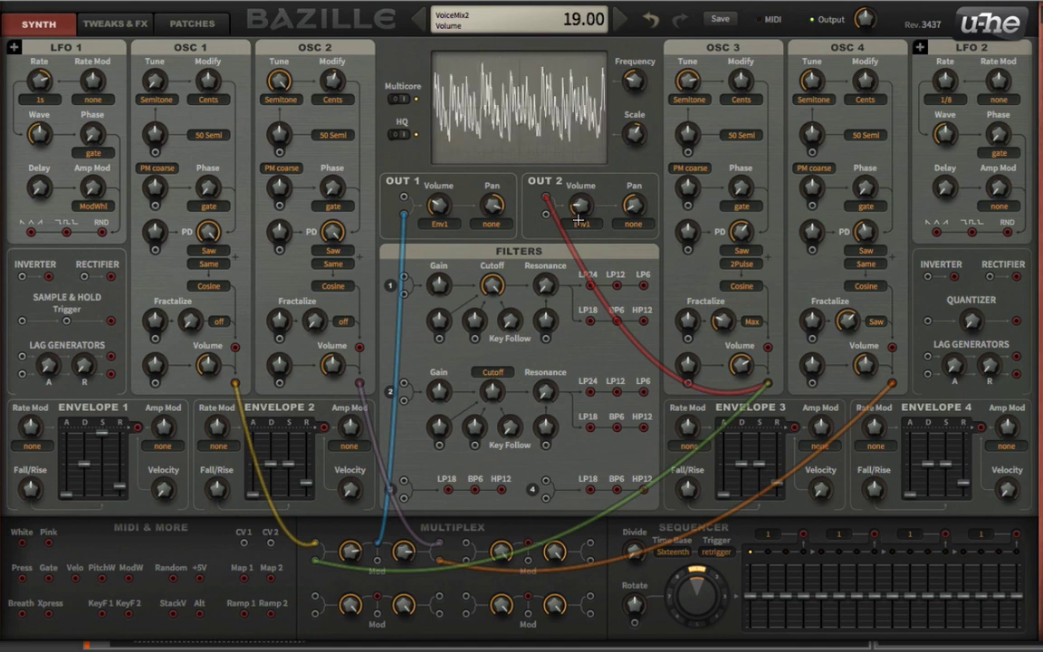
{"action": "left_click_drag", "start_coordinate": [536, 188], "coordinate": [787, 386]}
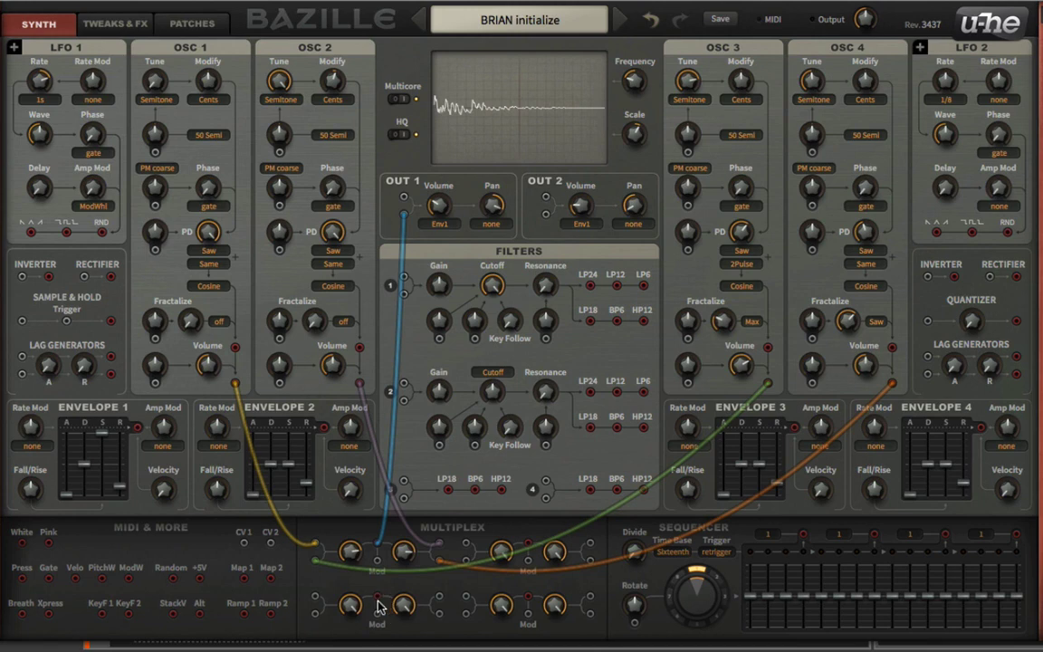
Patch the Multiplex mod output to Filter 1 then remove it, and adjust Out 1's pan
{"action": "left_click_drag", "start_coordinate": [380, 599], "coordinate": [405, 293]}
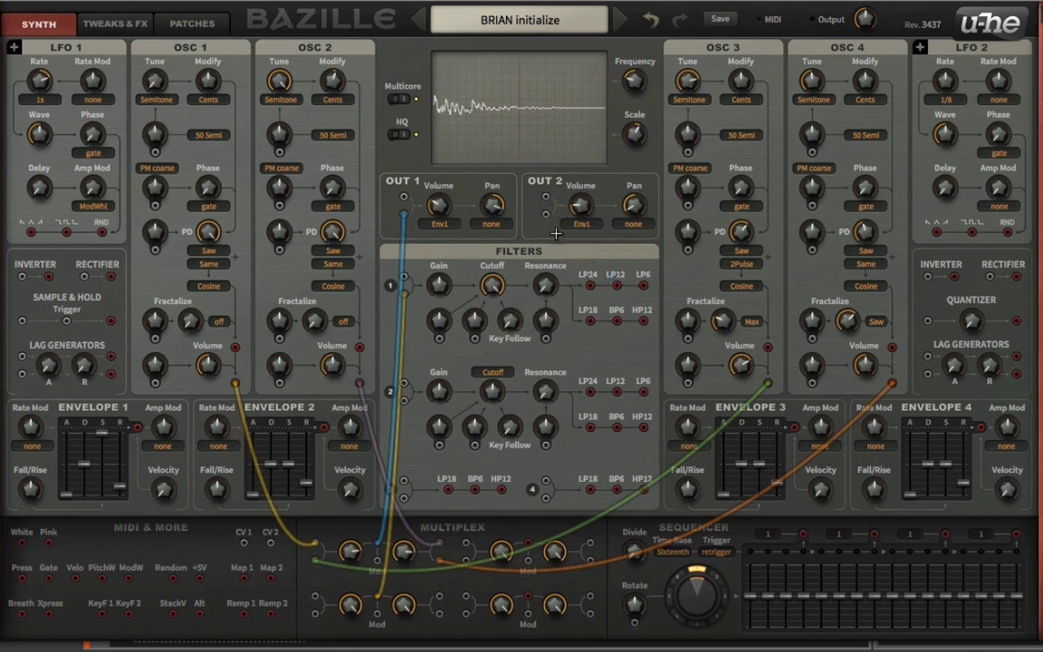
{"action": "left_click_drag", "start_coordinate": [403, 294], "coordinate": [365, 268]}
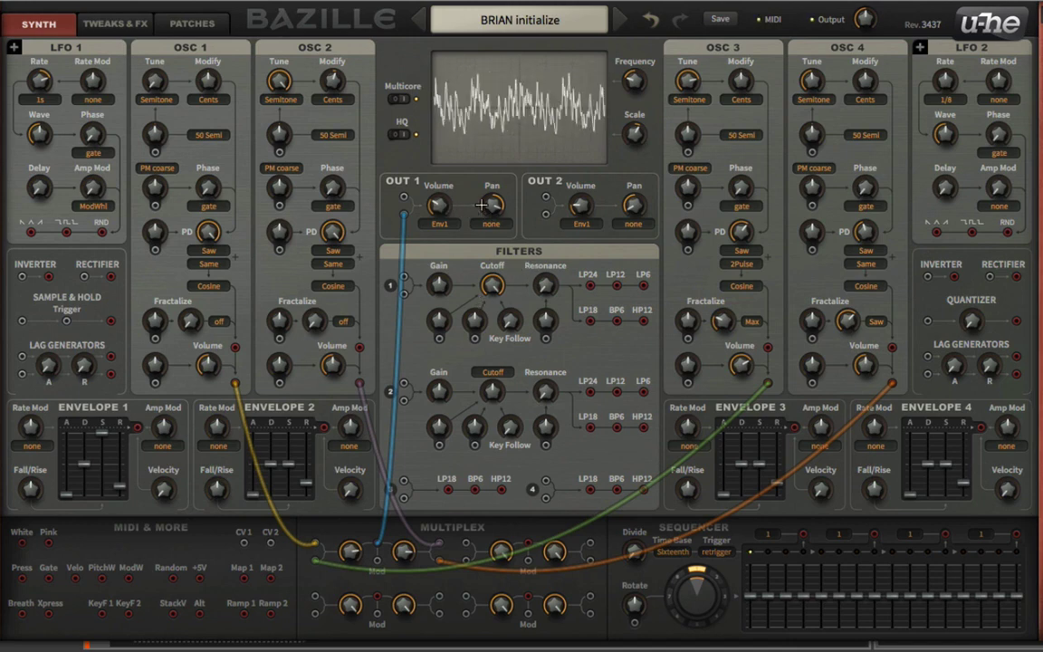
{"action": "left_click_drag", "start_coordinate": [482, 203], "coordinate": [507, 194]}
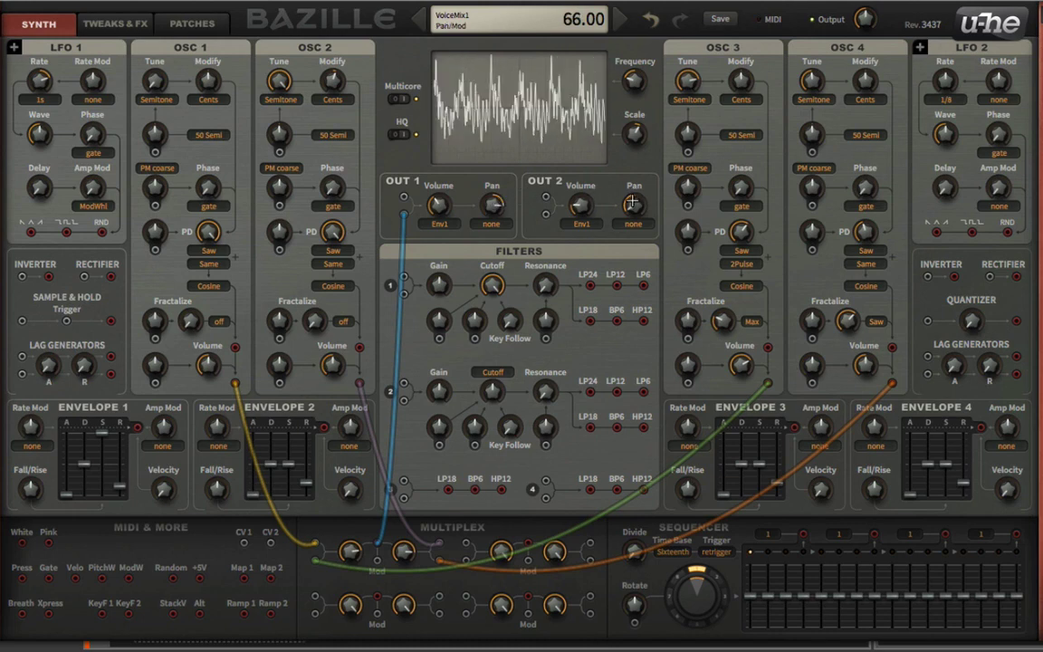
Connect Oscillator 3 to a left-panned Out 2, lower master Output to about 64, and open Tweaks & FX
{"action": "left_click_drag", "start_coordinate": [634, 205], "coordinate": [655, 172]}
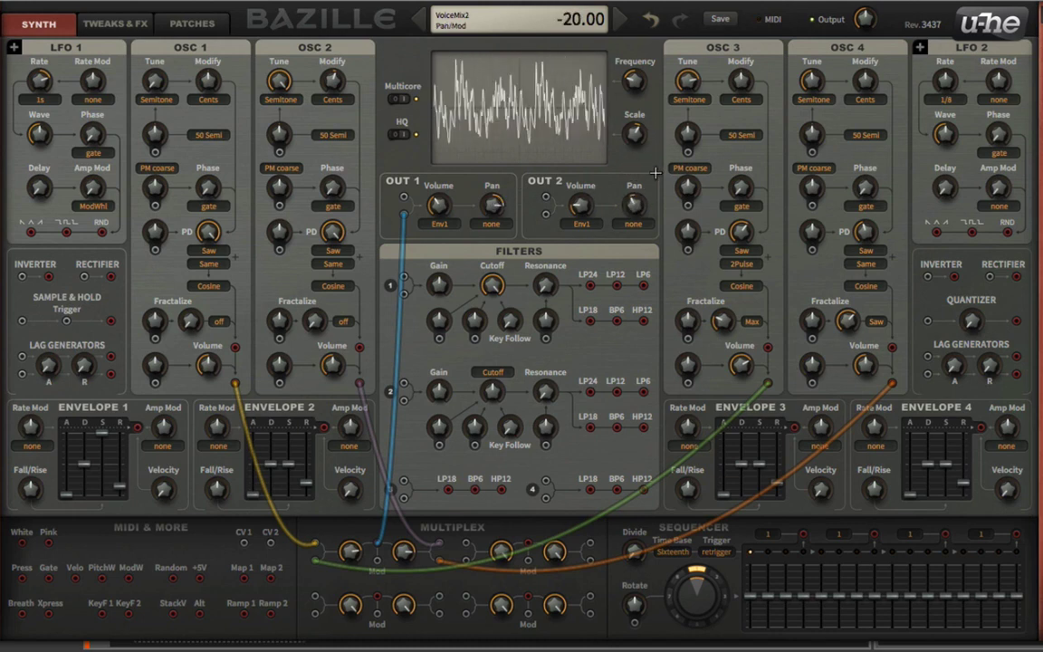
{"action": "left_click_drag", "start_coordinate": [772, 382], "coordinate": [546, 195]}
{"action": "left_click_drag", "start_coordinate": [634, 204], "coordinate": [585, 220]}
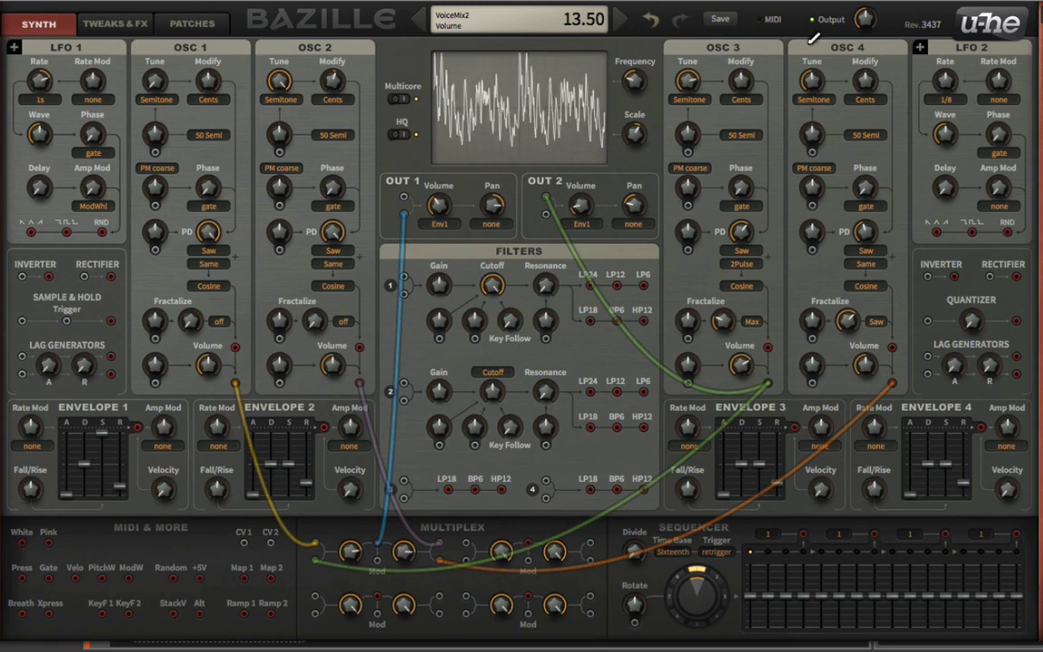
{"action": "left_click_drag", "start_coordinate": [869, 28], "coordinate": [871, 41]}
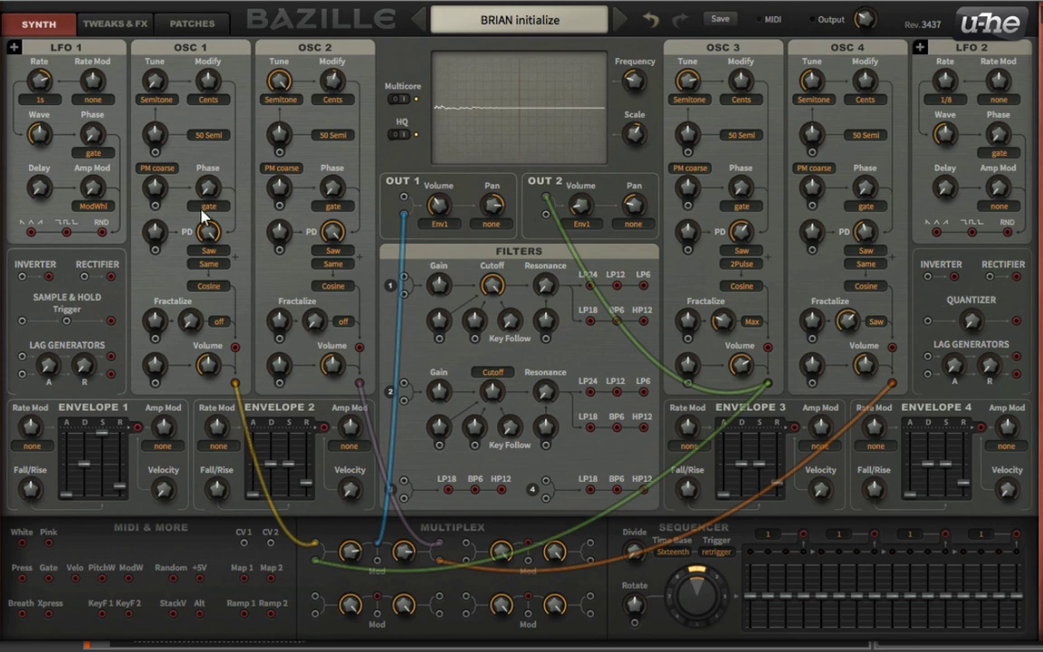
{"action": "left_click", "coordinate": [117, 23]}
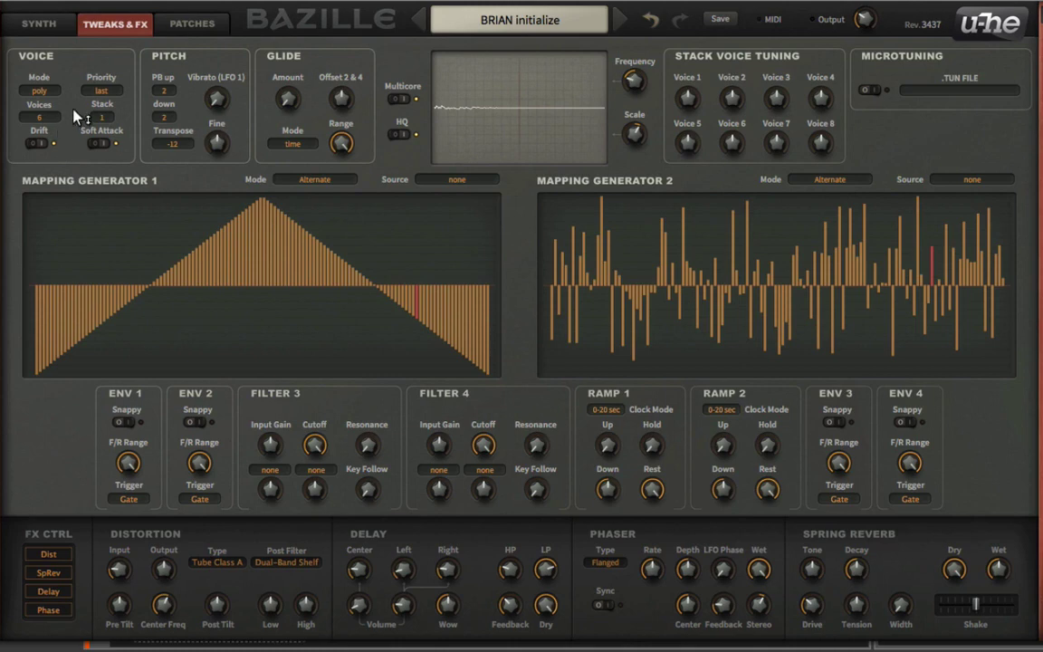
Set polyphony to 16 voices with a stack of 3 voices per note
{"action": "left_click", "coordinate": [40, 116]}
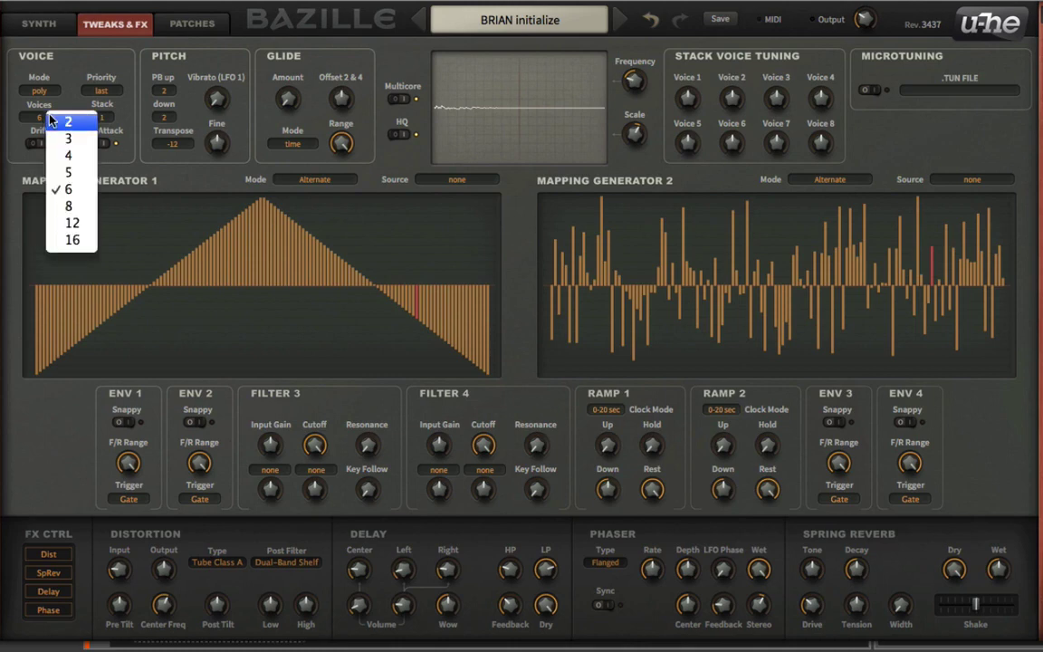
{"action": "left_click", "coordinate": [73, 241]}
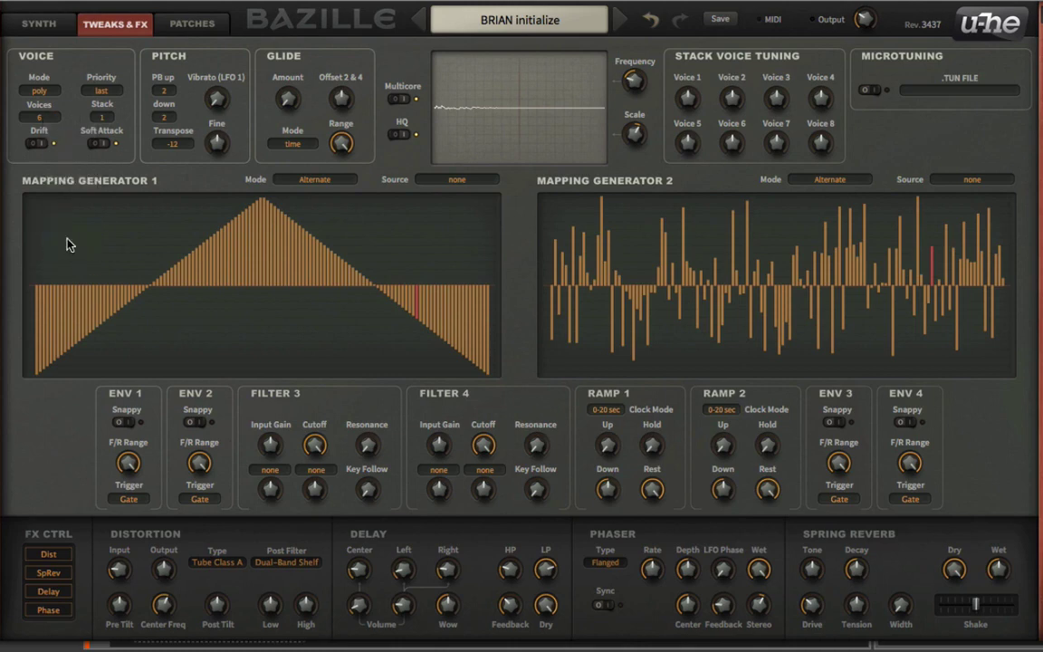
{"action": "left_click", "coordinate": [102, 117]}
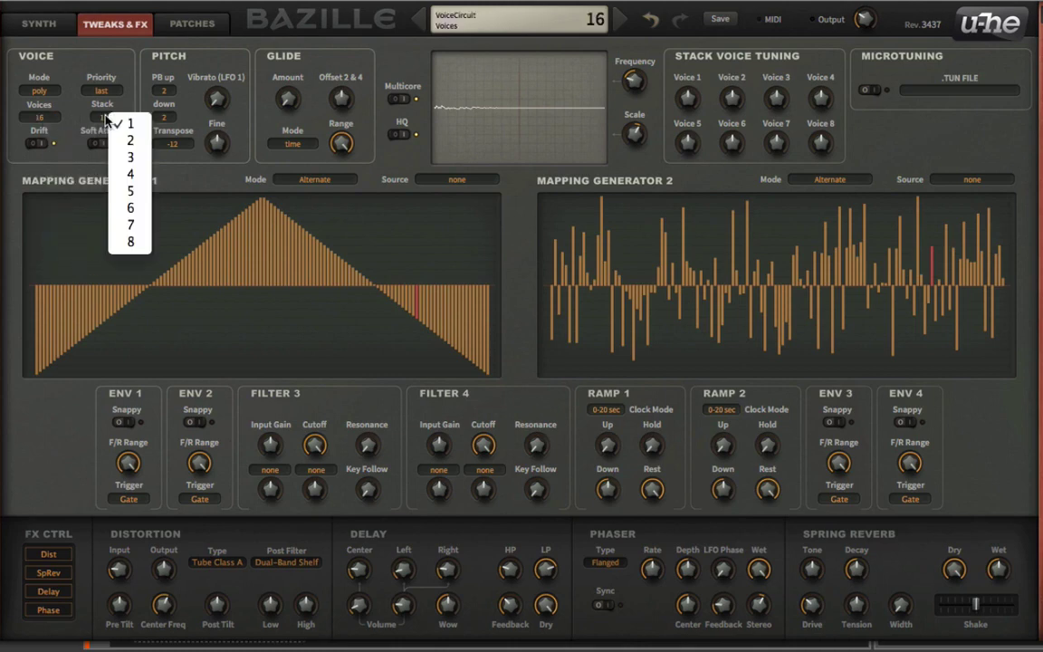
{"action": "left_click", "coordinate": [140, 158]}
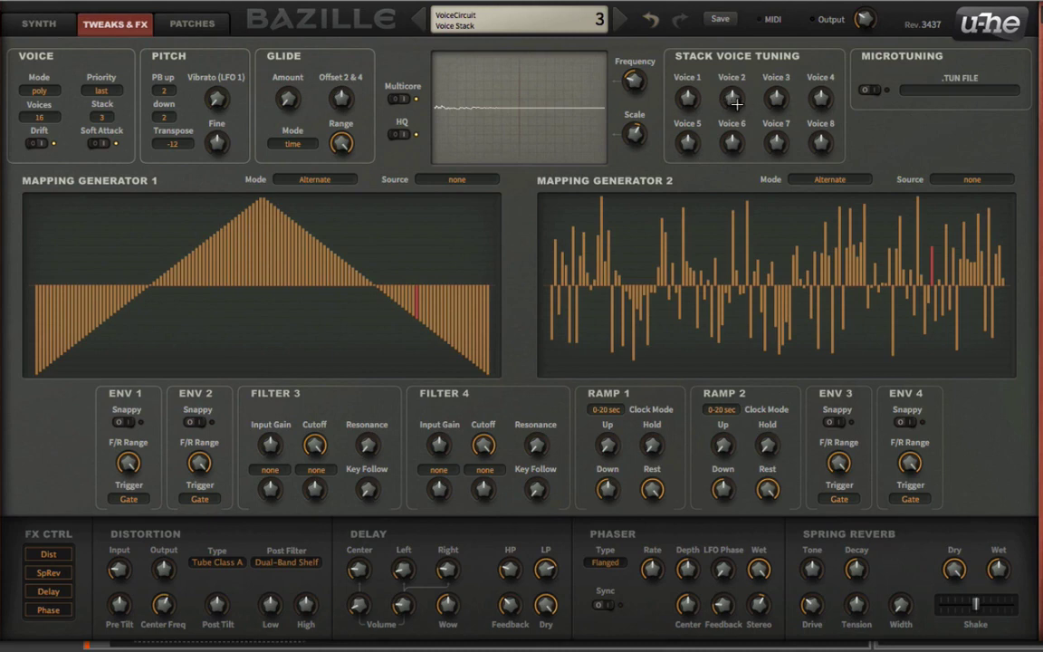
Lower the master Output to about 20 and detune the stacked voice slightly flat to -0.07
{"action": "mouse_move", "coordinate": [868, 43]}
{"action": "left_mouse_down"}
{"action": "mouse_move", "coordinate": [868, 81]}
{"action": "mouse_move", "coordinate": [868, 45]}
{"action": "left_mouse_up"}
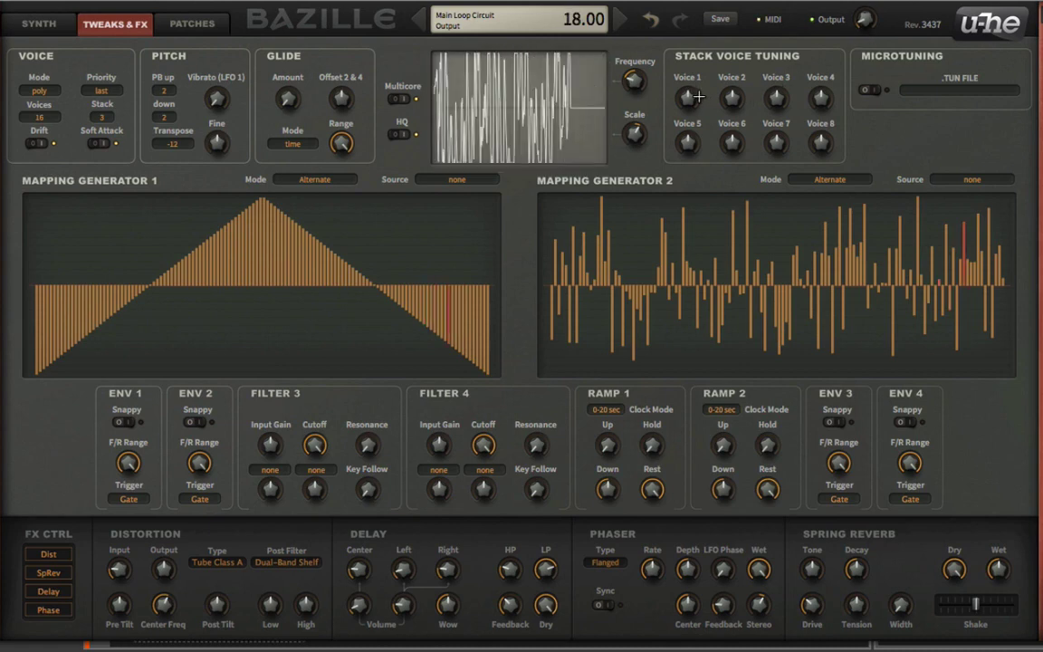
{"action": "left_click_drag", "start_coordinate": [635, 133], "coordinate": [646, 141]}
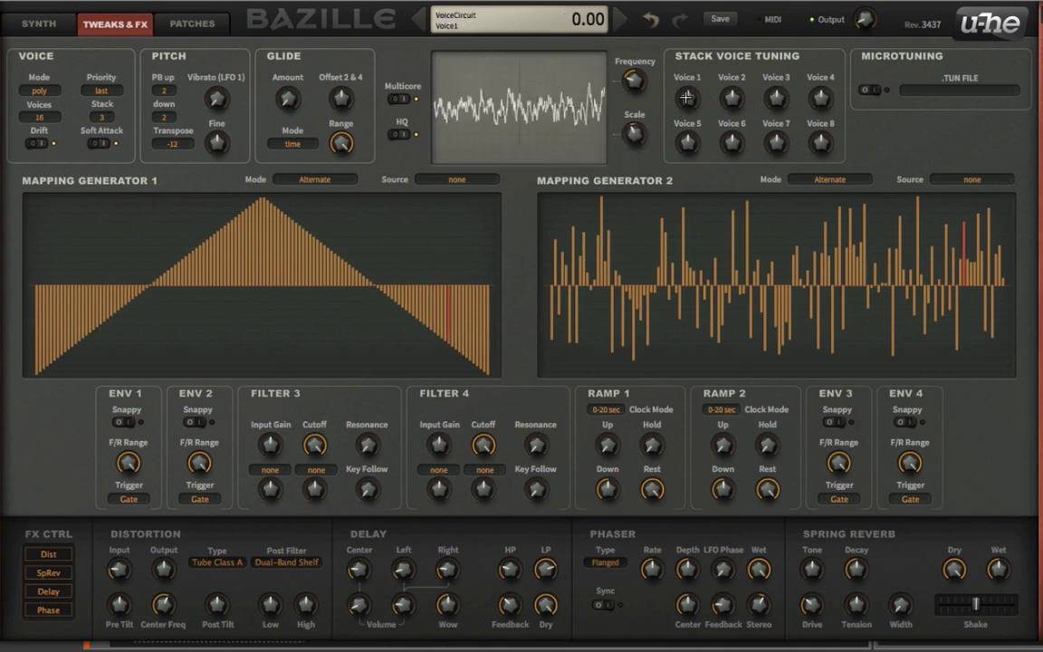
{"action": "left_click_drag", "start_coordinate": [688, 97], "coordinate": [688, 110]}
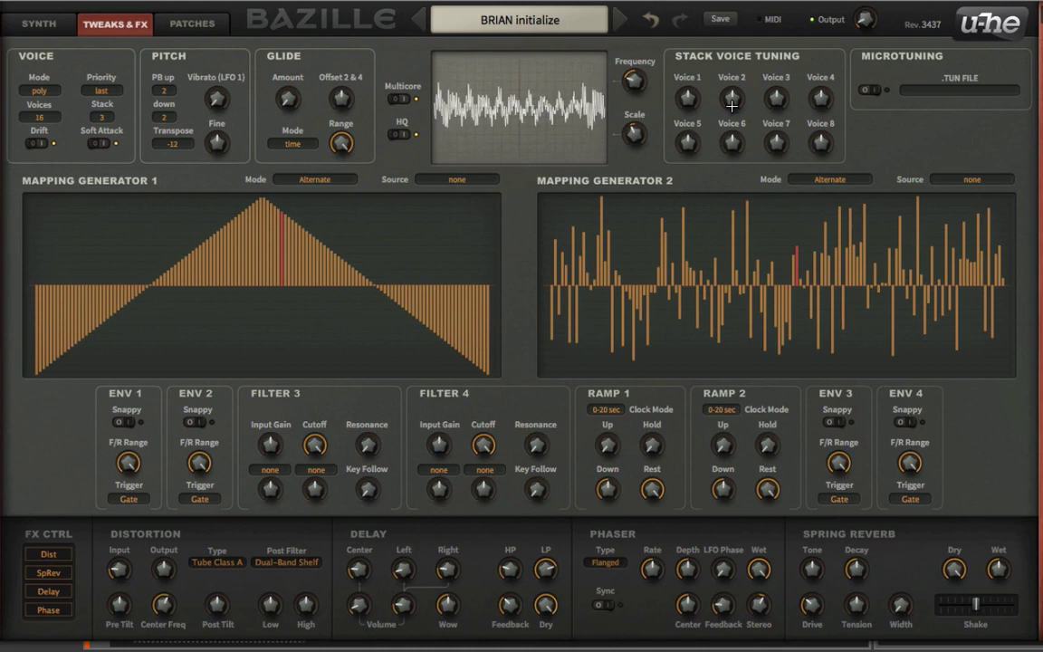
Reduce Stack to 2, detune stacked Voice 1 downward, and raise Out 2 volume to 42.50 on the Synth page
{"action": "left_click", "coordinate": [101, 117]}
{"action": "left_click", "coordinate": [116, 138]}
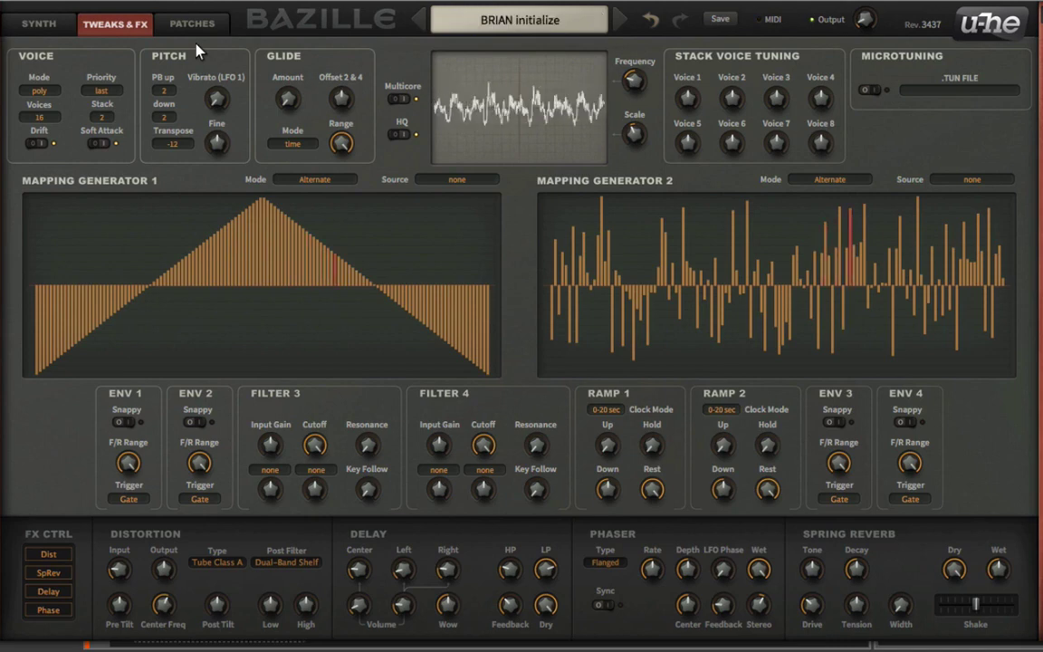
{"action": "mouse_move", "coordinate": [688, 98]}
{"action": "left_mouse_down"}
{"action": "mouse_move", "coordinate": [697, 118]}
{"action": "mouse_move", "coordinate": [696, 80]}
{"action": "mouse_move", "coordinate": [689, 109]}
{"action": "left_mouse_up"}
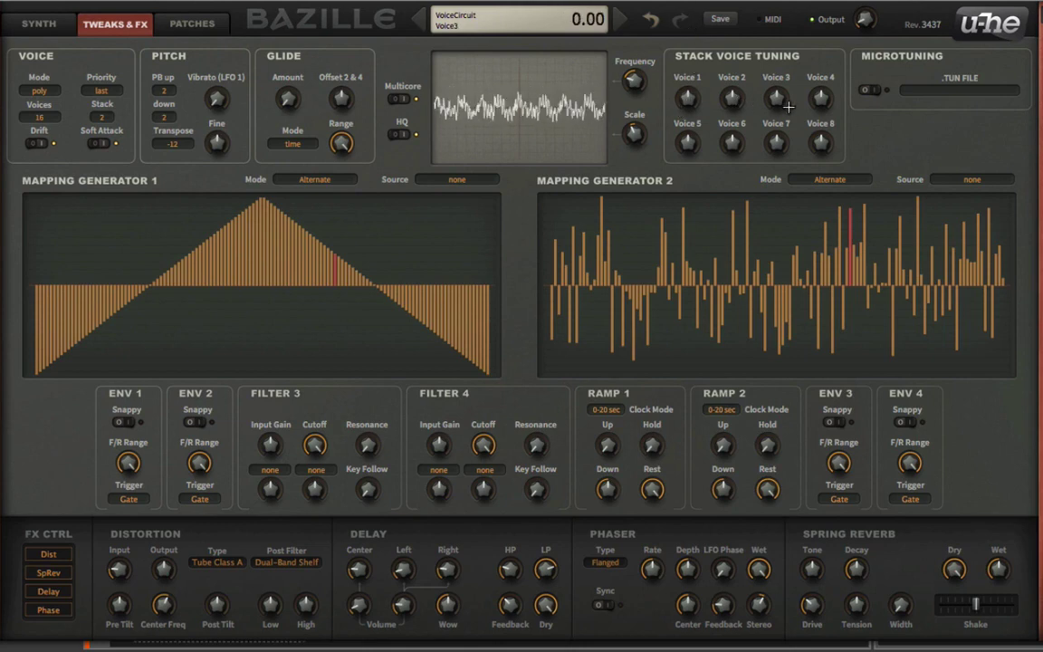
{"action": "left_click", "coordinate": [191, 25]}
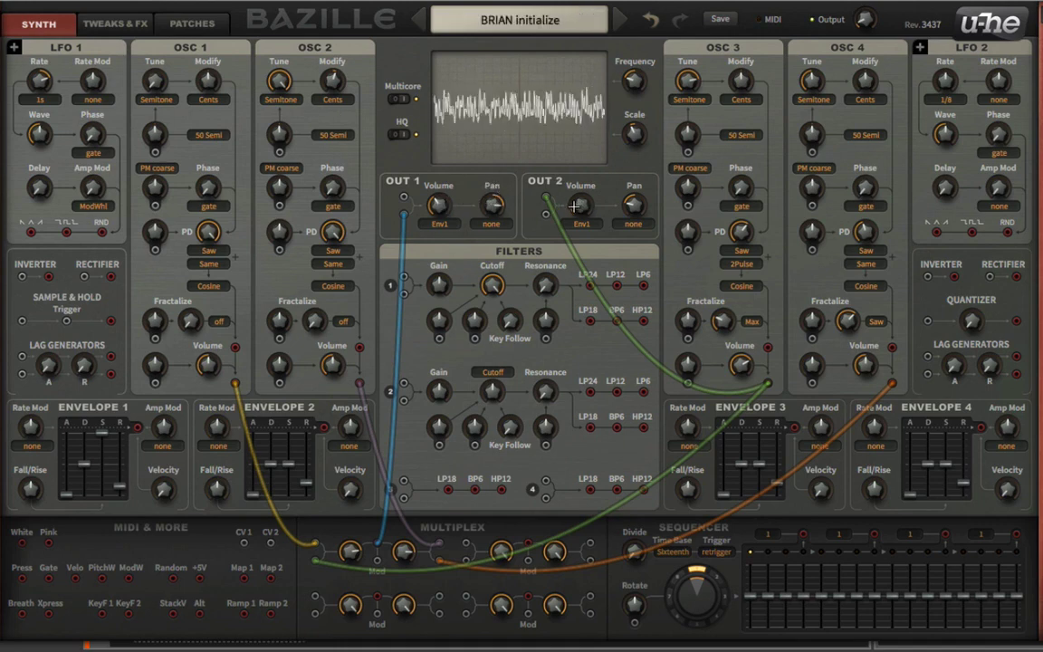
{"action": "left_click_drag", "start_coordinate": [574, 207], "coordinate": [588, 150]}
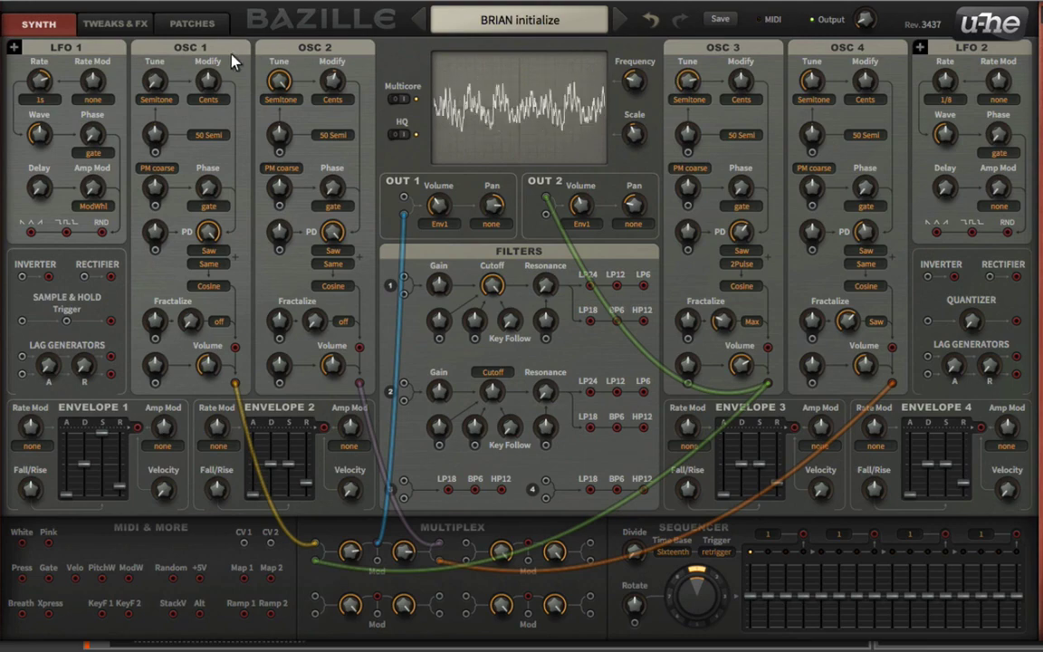
On Tweaks & FX, set Stack to 3 with voices detuned -0.02 and 0.10, and enable Delay
{"action": "left_click", "coordinate": [190, 24]}
{"action": "left_click", "coordinate": [128, 24]}
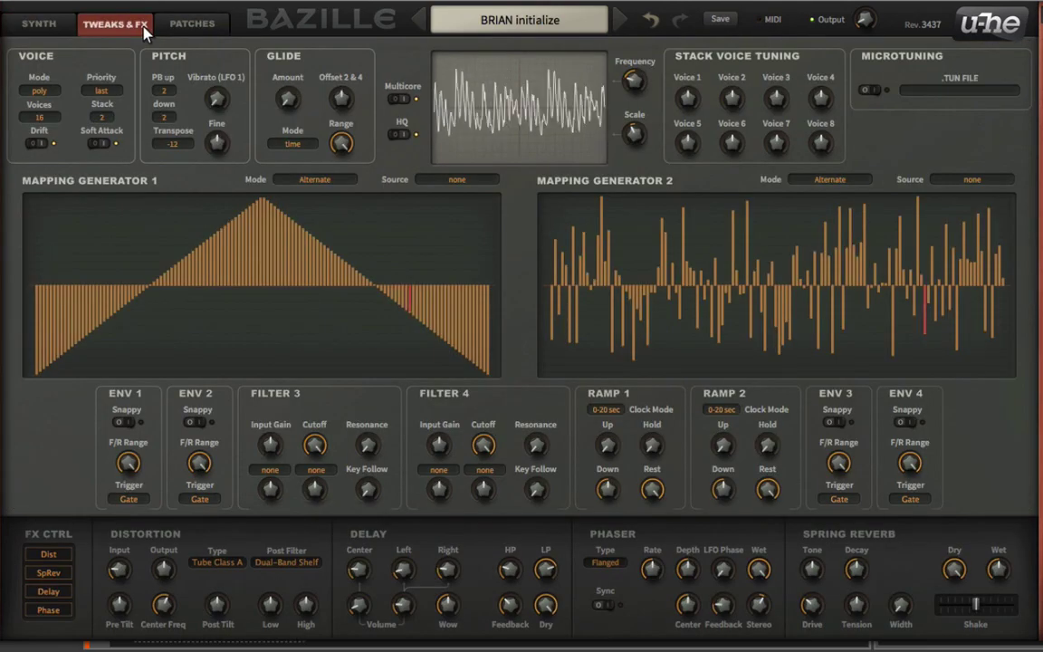
{"action": "left_click", "coordinate": [101, 117]}
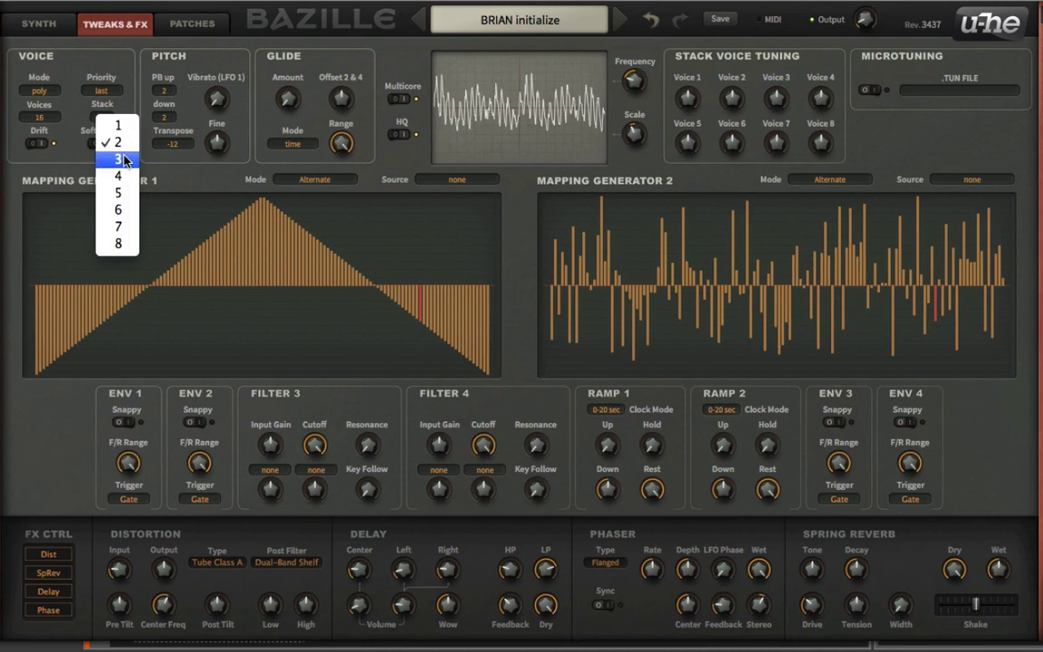
{"action": "left_click", "coordinate": [124, 160]}
{"action": "left_click_drag", "start_coordinate": [688, 97], "coordinate": [688, 96]}
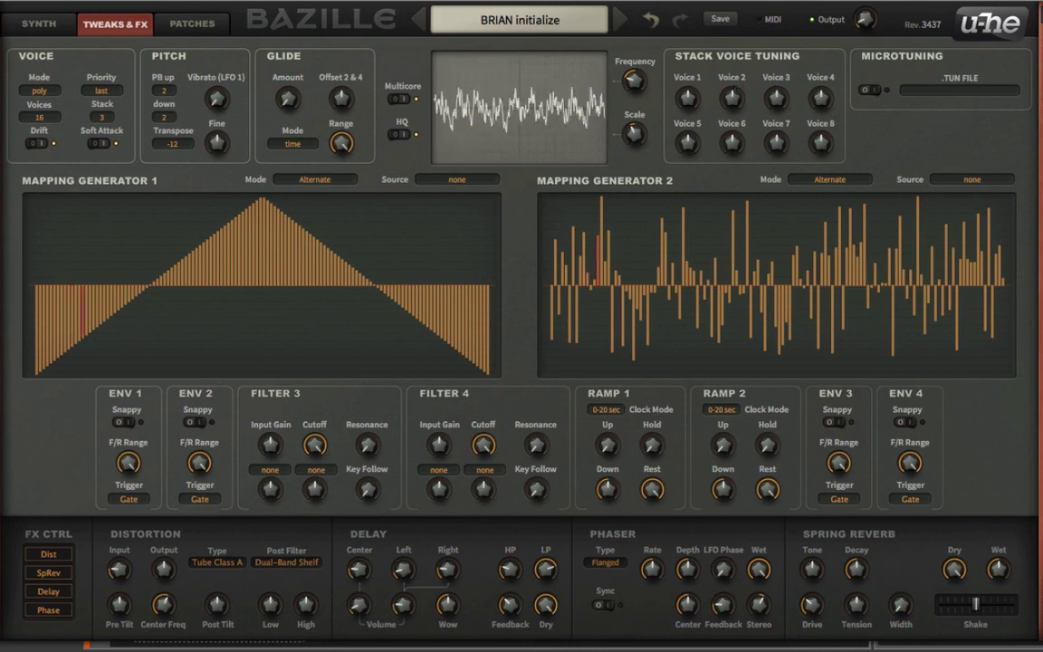
{"action": "left_click", "coordinate": [54, 591]}
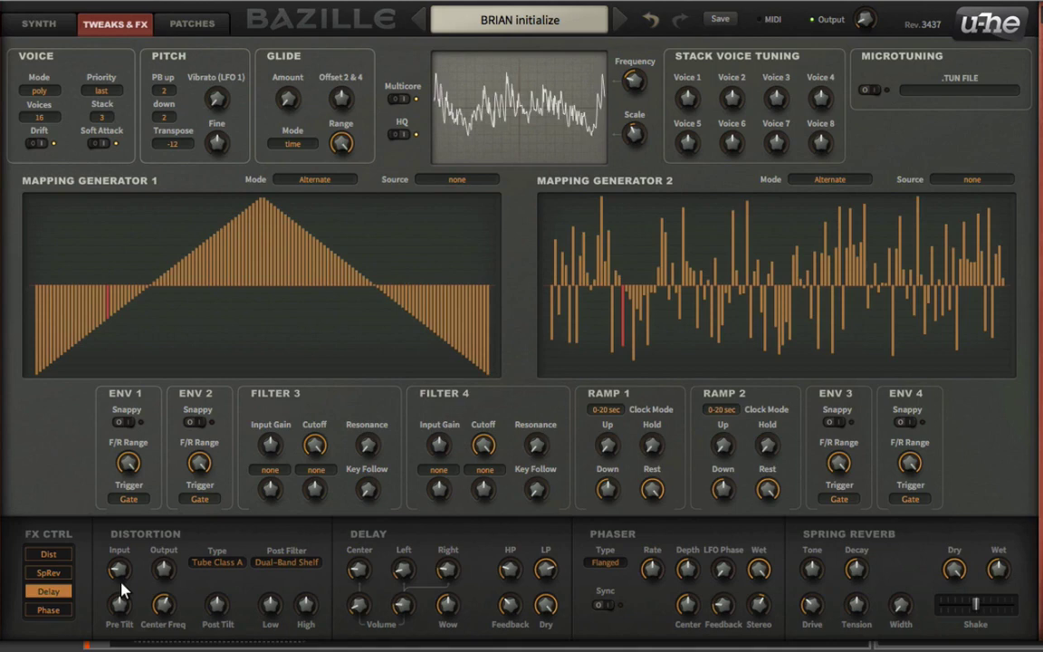
On the Synth page, raise Envelope 1's release slider to 35
{"action": "left_click", "coordinate": [40, 22]}
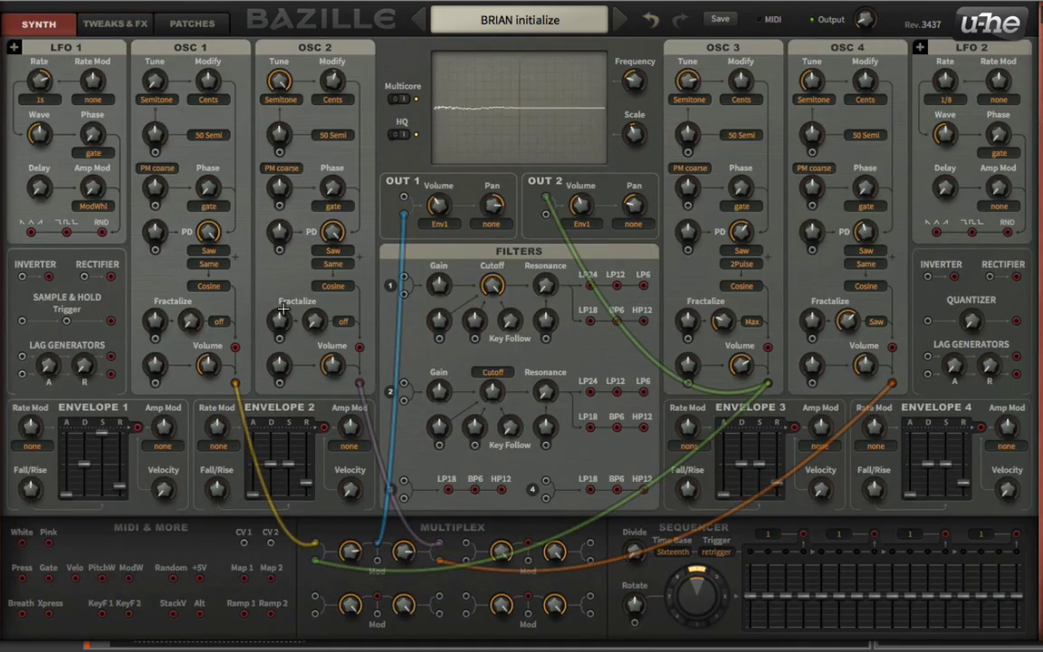
{"action": "left_click_drag", "start_coordinate": [119, 490], "coordinate": [127, 472]}
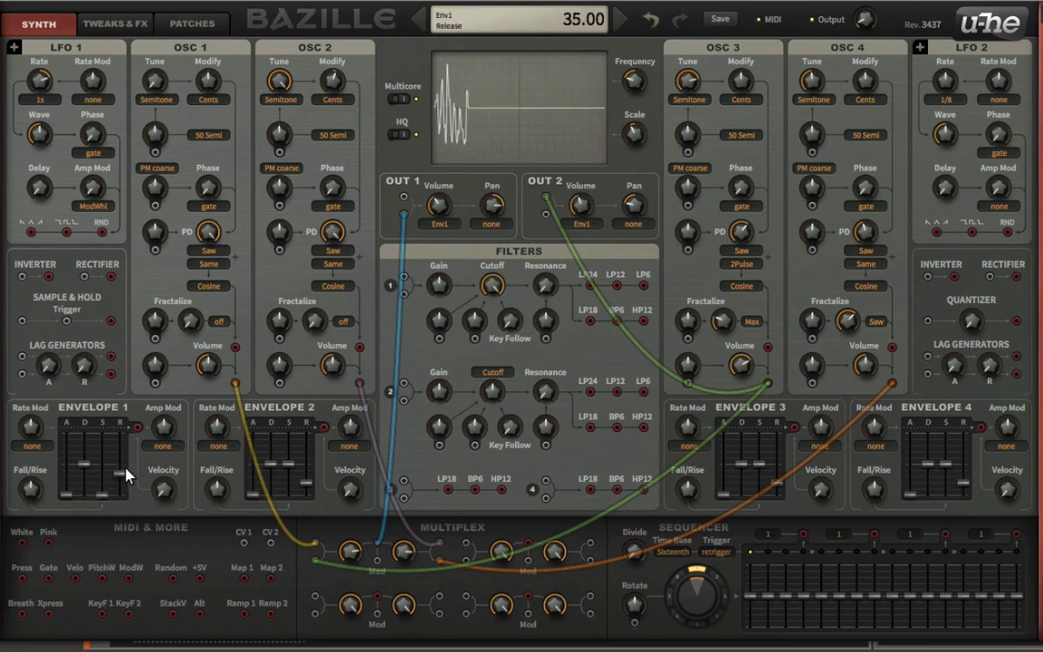
Enable spring reverb, tweak decay and tension, set width 64, delay LP 100 and HP 56
{"action": "left_click", "coordinate": [139, 27]}
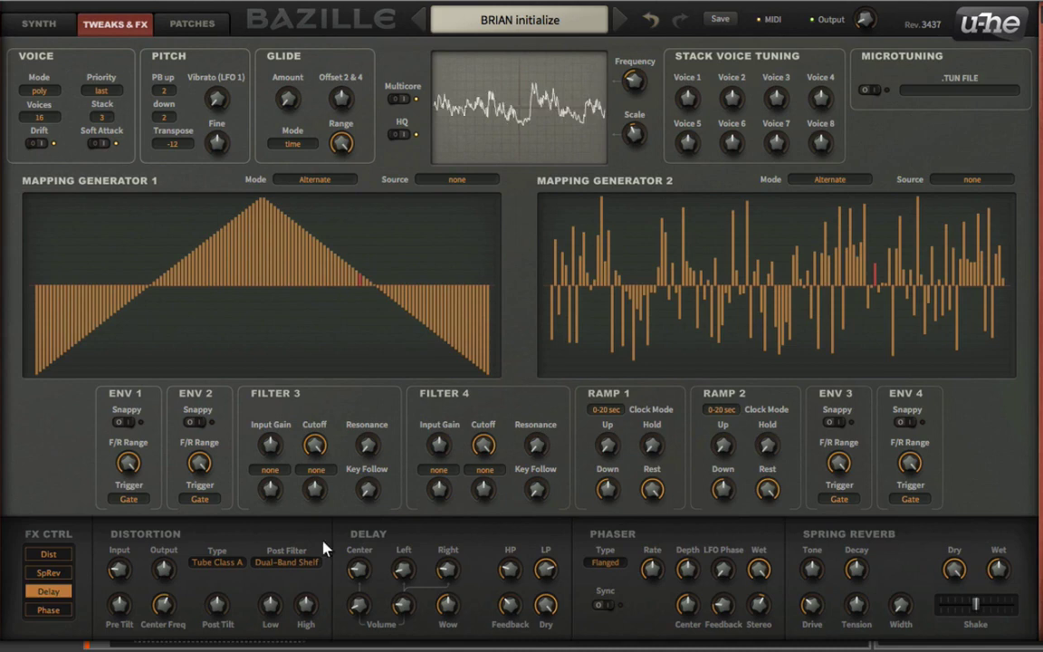
{"action": "left_click", "coordinate": [61, 573]}
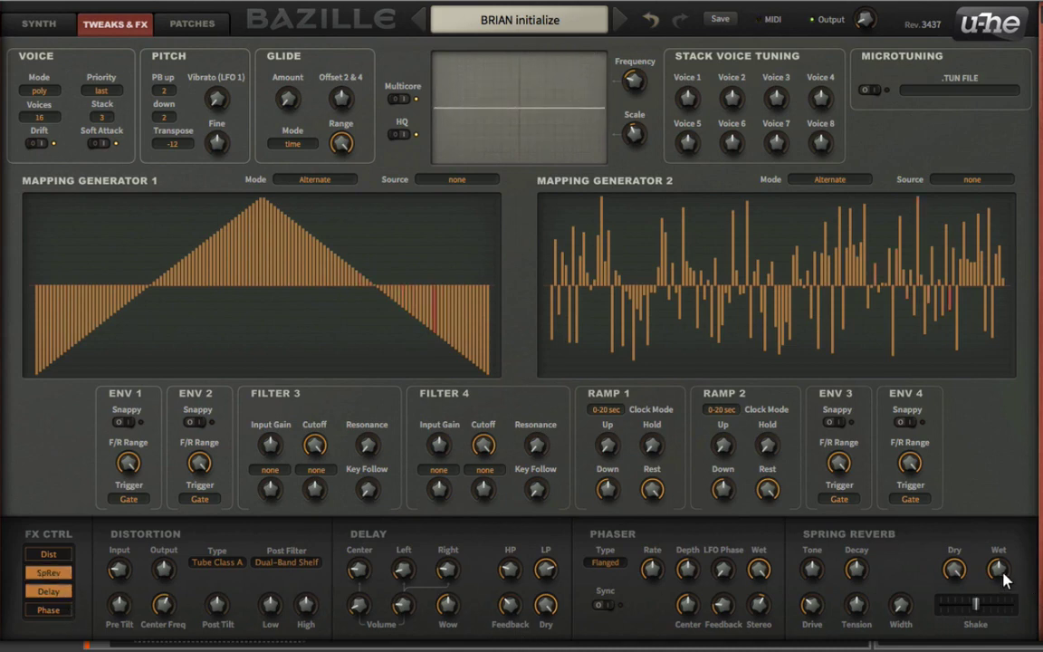
{"action": "left_click_drag", "start_coordinate": [856, 566], "coordinate": [851, 530]}
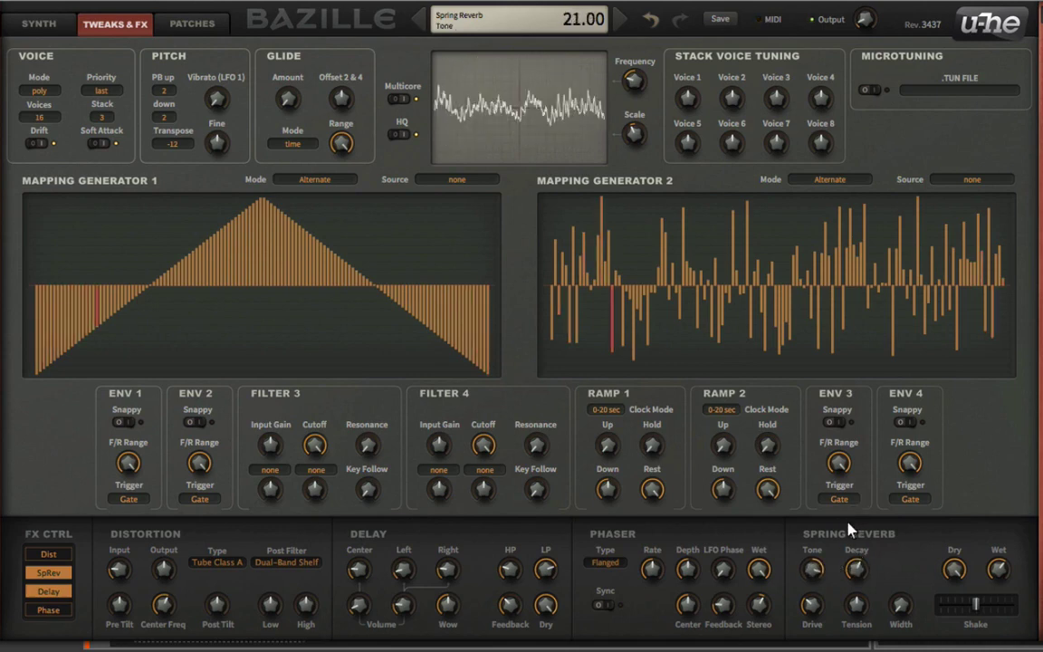
{"action": "left_click_drag", "start_coordinate": [856, 603], "coordinate": [865, 526]}
{"action": "left_click_drag", "start_coordinate": [901, 604], "coordinate": [910, 486]}
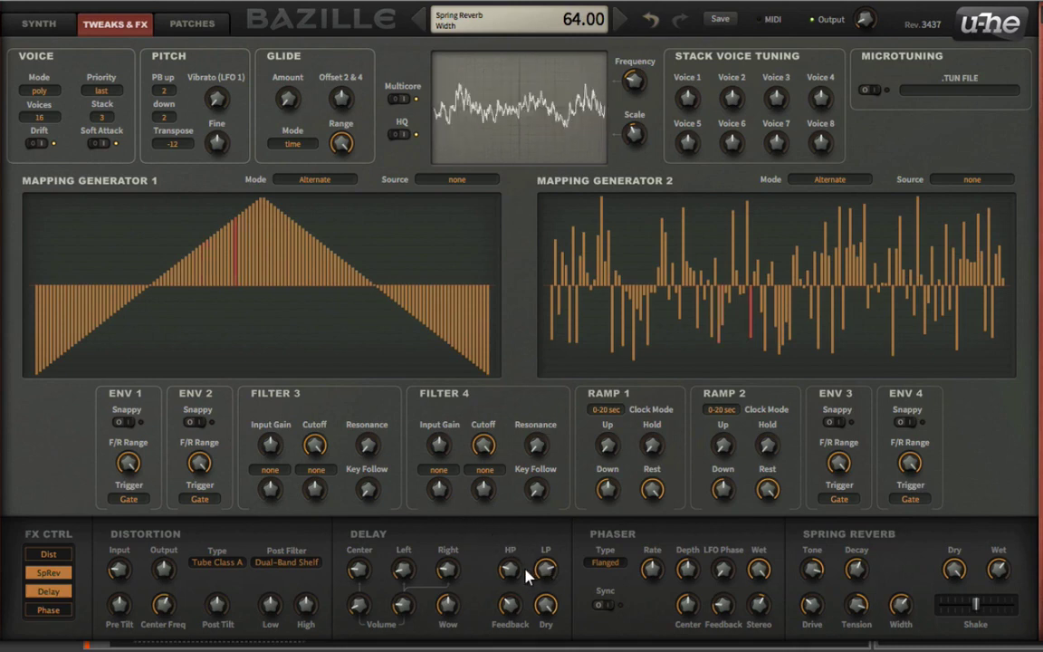
{"action": "left_click_drag", "start_coordinate": [543, 576], "coordinate": [564, 511]}
{"action": "left_click_drag", "start_coordinate": [521, 559], "coordinate": [531, 519]}
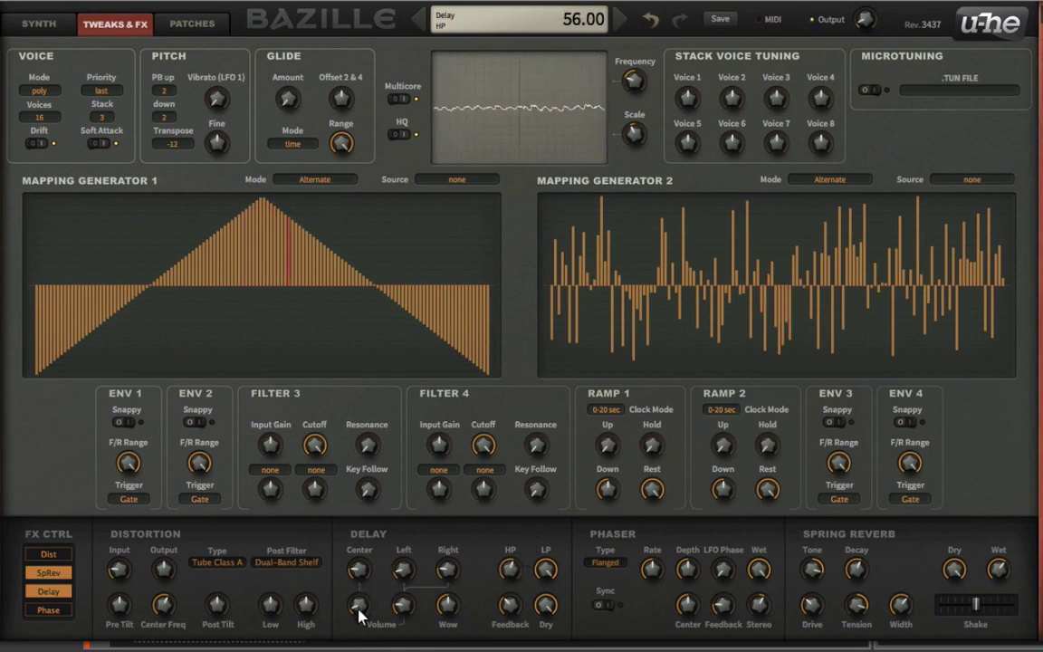
Set the delay's side volume to 42 and its centre volume to 35
{"action": "left_click_drag", "start_coordinate": [356, 600], "coordinate": [371, 556]}
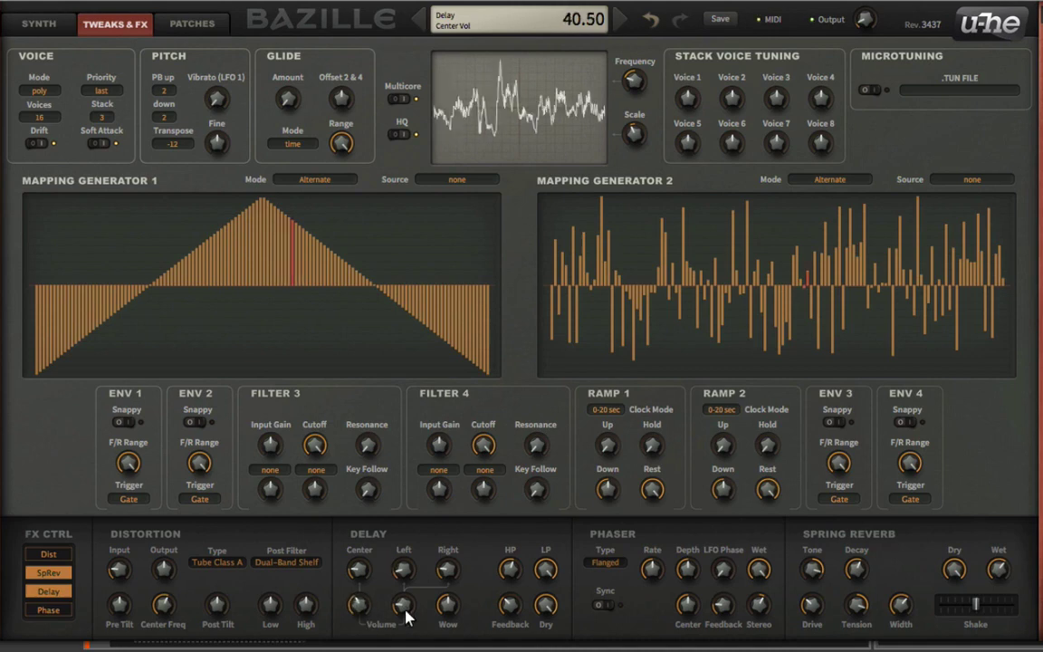
{"action": "left_click_drag", "start_coordinate": [405, 609], "coordinate": [410, 590]}
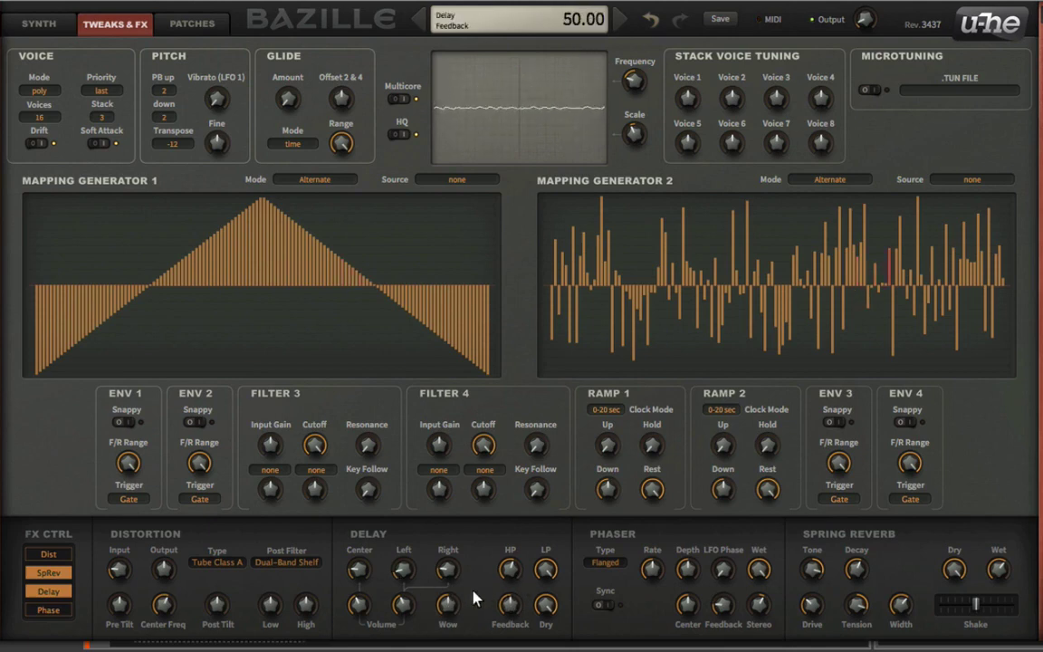
{"action": "left_click_drag", "start_coordinate": [373, 612], "coordinate": [360, 617]}
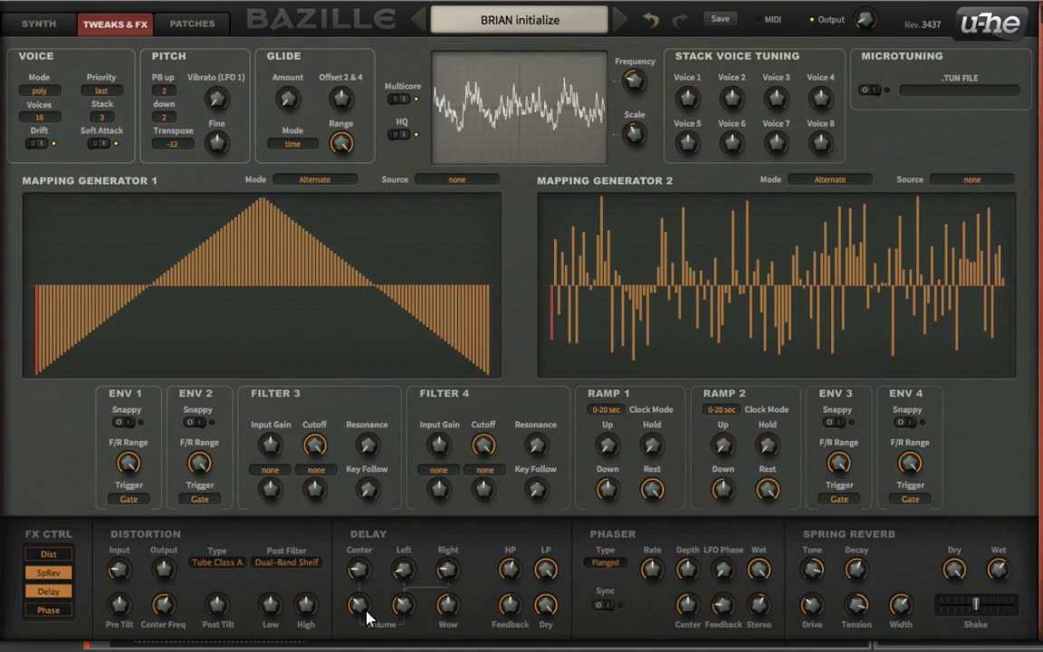
Turn the GLIDE Amount knob up to about 35.5 for portamento
{"action": "left_click", "coordinate": [287, 81]}
{"action": "left_click_drag", "start_coordinate": [288, 82], "coordinate": [306, 46]}
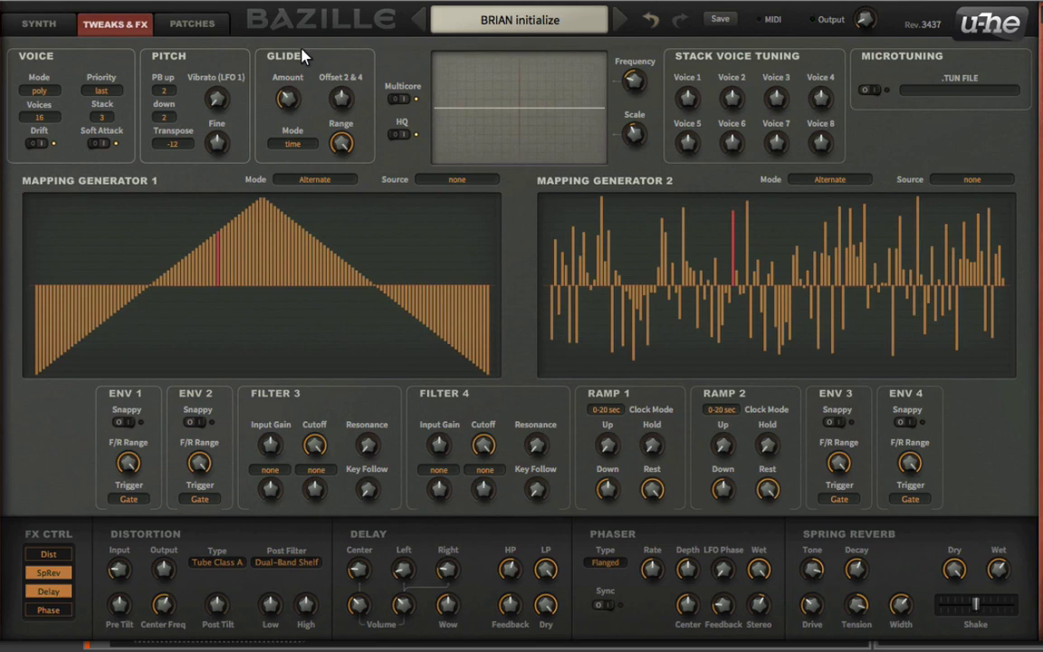
Switch back to the SYNTH page showing all four oscillators and their cables
{"action": "left_click", "coordinate": [42, 22]}
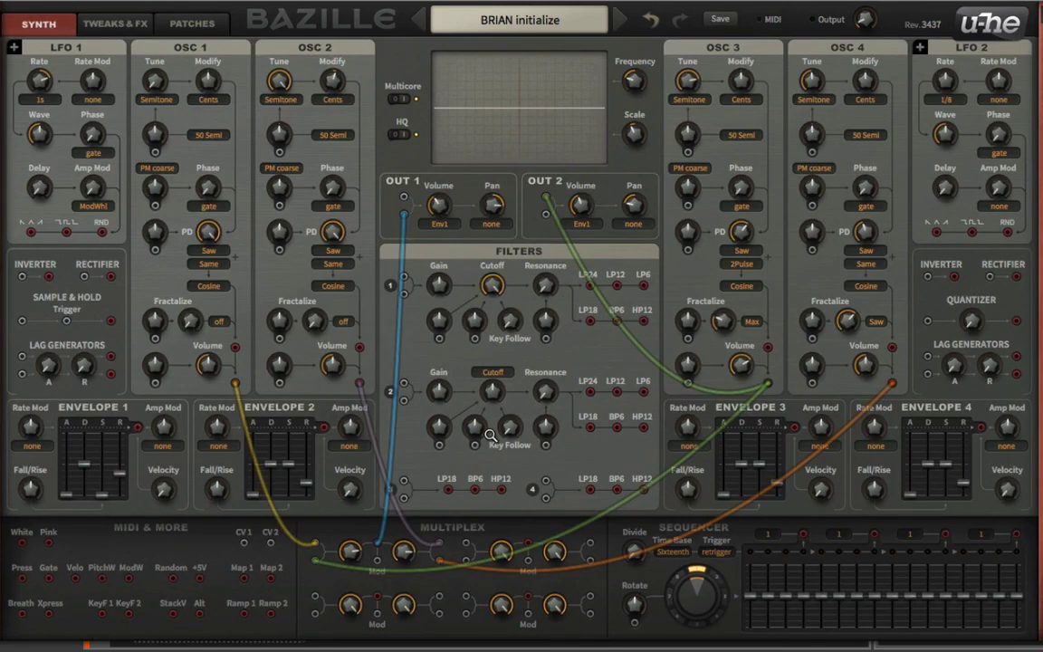